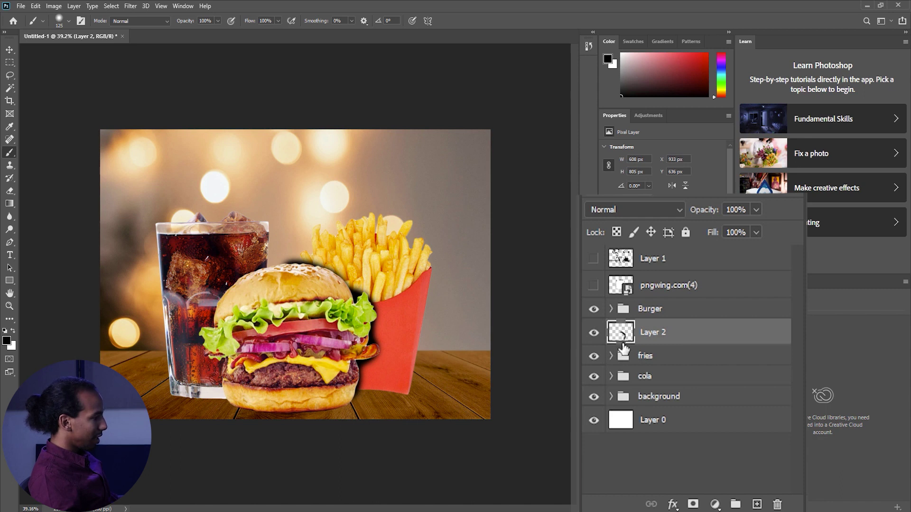
Clip the shadow on Layer 2 to the fries group and lower the layer's opacity to 40%.
key("super")
key("super")
key("ctrl+alt+g")
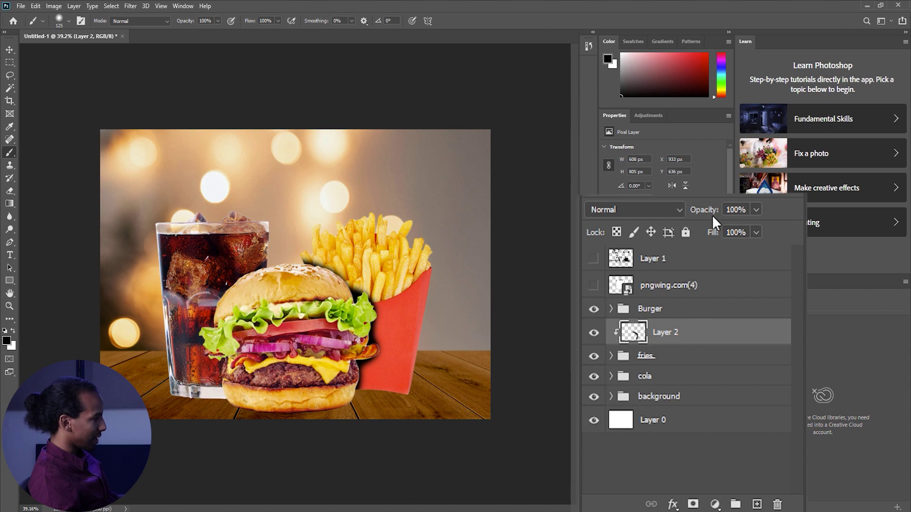
mouse_move(703, 215)
left_mouse_down()
mouse_move(691, 209)
mouse_move(706, 212)
left_mouse_up()
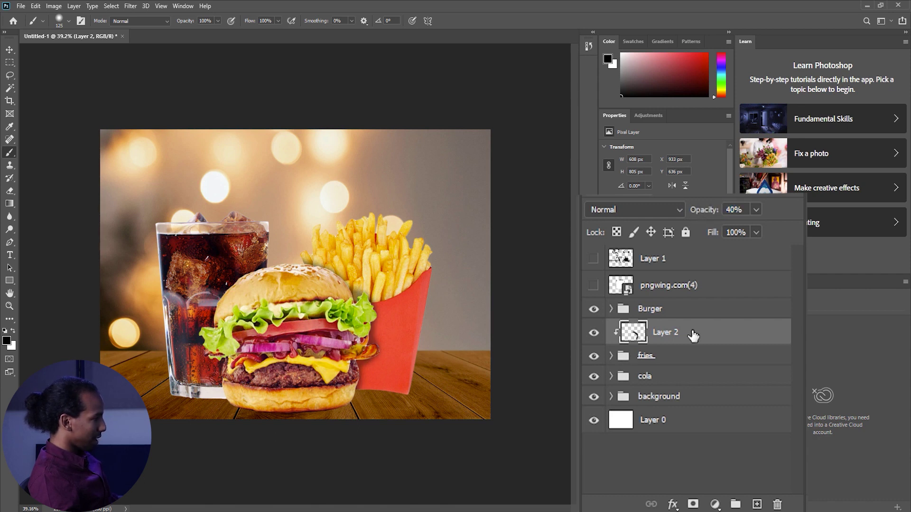
Paint the burger's black shadow on a new layer below the fries, clipped to the cola group, and lower its opacity to 47%.
left_click(671, 362)
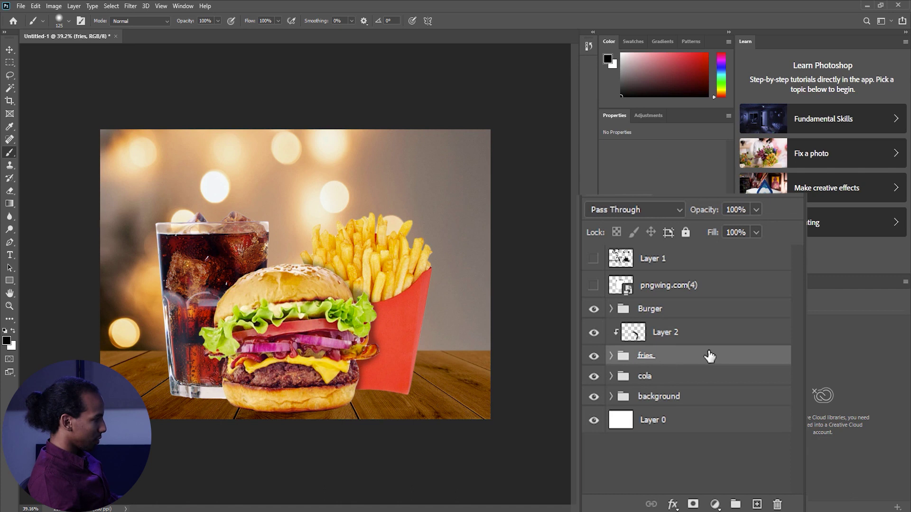
left_click(757, 503)
left_click_drag(716, 368, 695, 393)
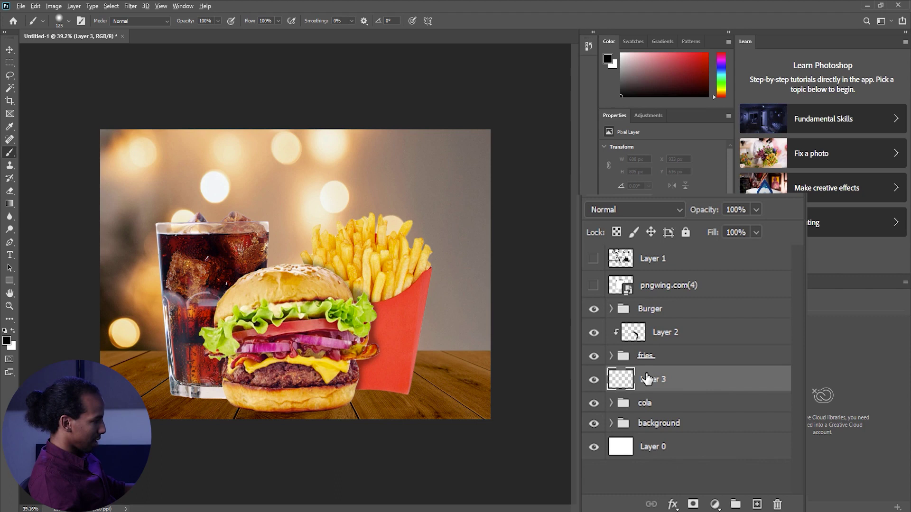
key("ctrl+alt+g")
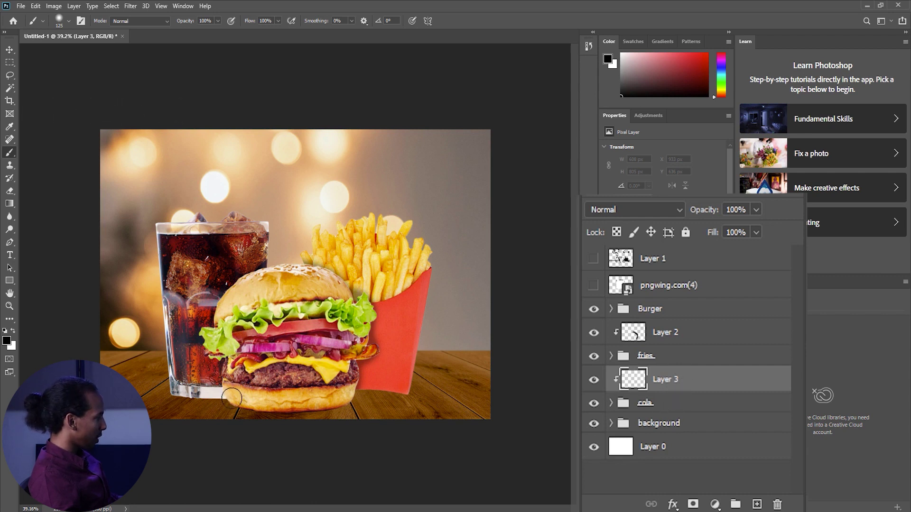
left_click_drag(211, 330, 219, 301)
mouse_move(697, 214)
left_mouse_down()
mouse_move(712, 215)
mouse_move(703, 210)
left_mouse_up()
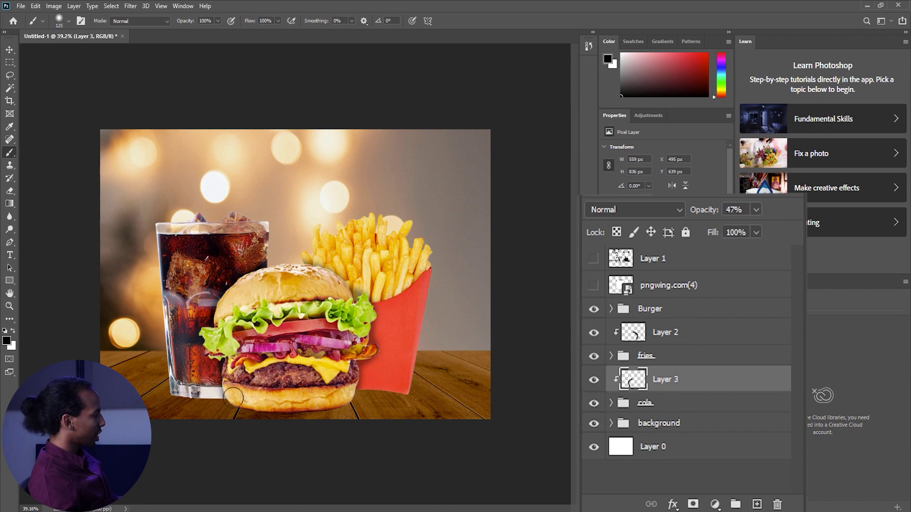
Paint a black contact shadow under the food on a new layer below the cola group and set its opacity to 56%.
left_click(660, 403)
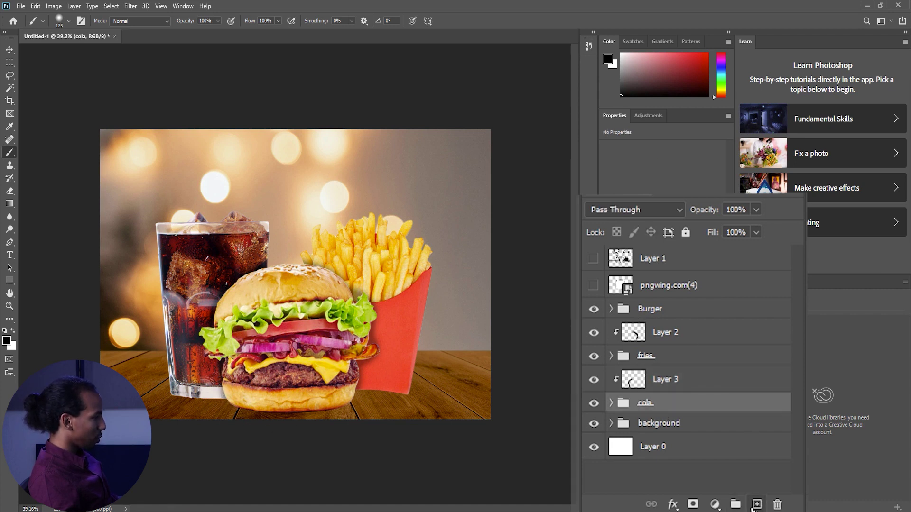
left_click(756, 504)
left_click_drag(690, 409, 692, 436)
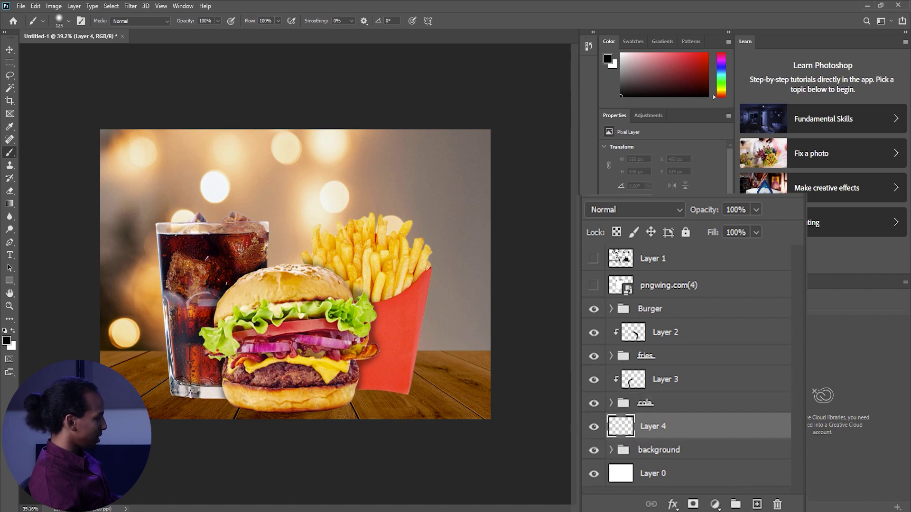
left_click_drag(192, 395, 263, 408)
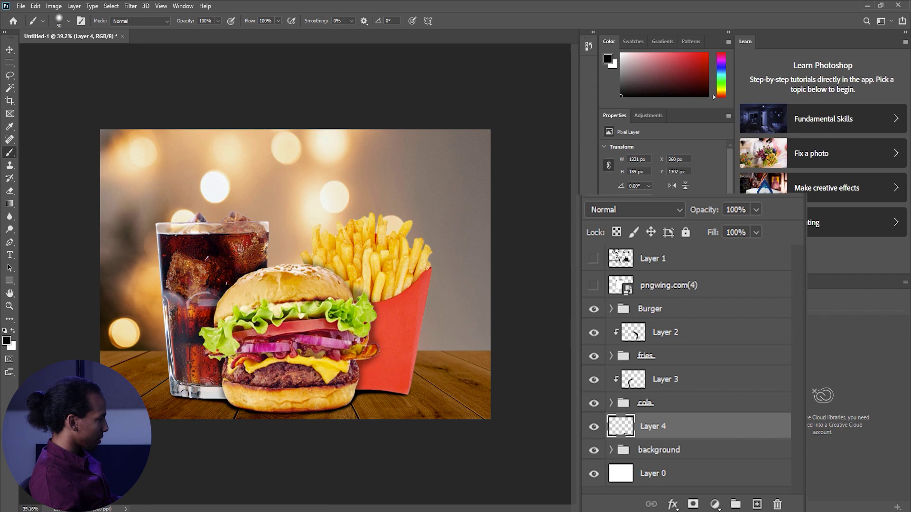
left_click_drag(719, 211, 701, 219)
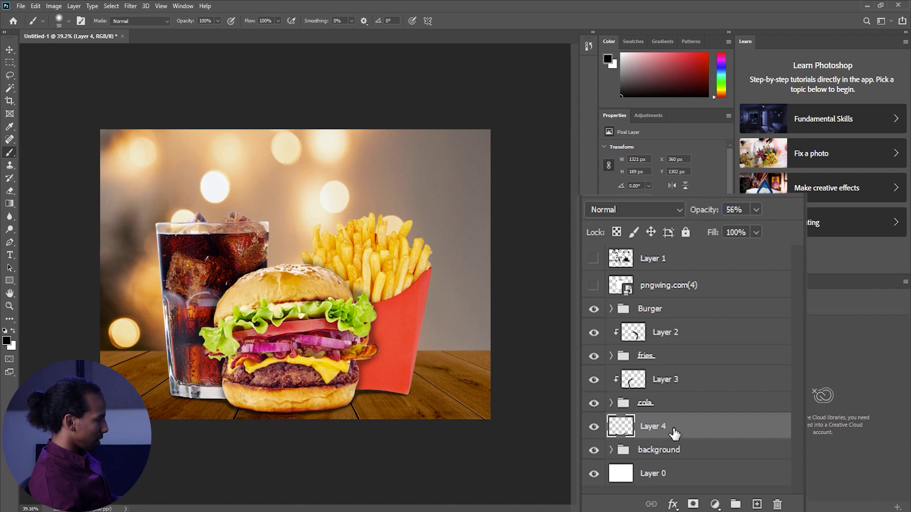
Group everything from Layer 4 up to the Burger group and name the new group "food".
left_click(684, 317, "shift")
left_click_drag(674, 332, 736, 504)
double_click(656, 309)
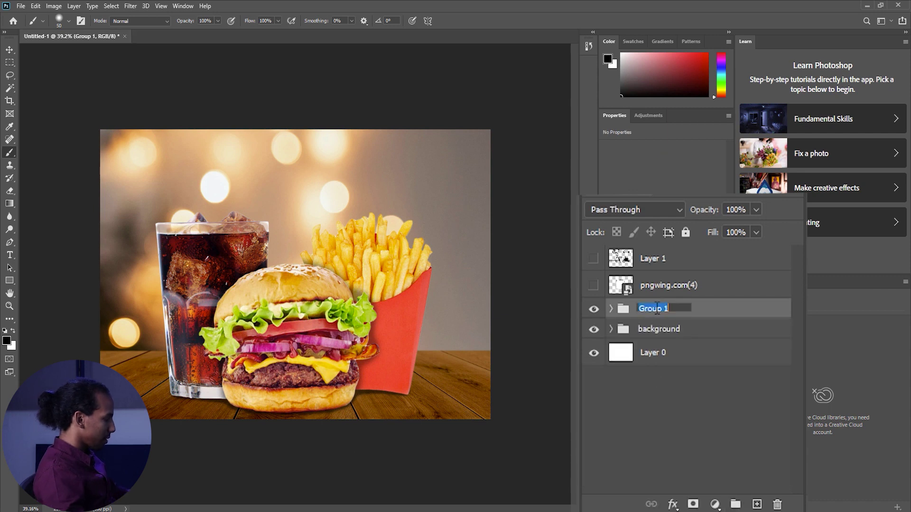
type("food")
key("Return")
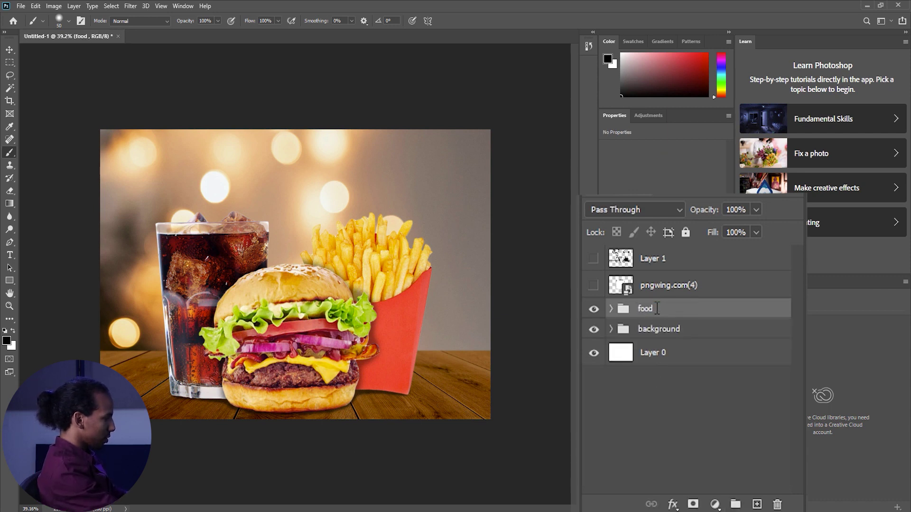
Scale the food group down proportionally and place it in the horizontal middle of the wooden table.
left_click(9, 49)
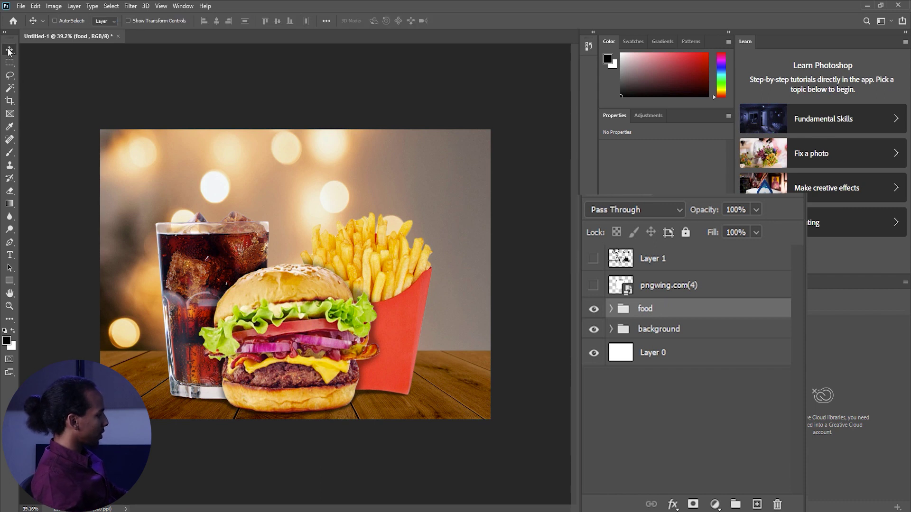
key("ctrl+t")
left_click_drag(470, 179, 452, 193)
left_click_drag(378, 312, 377, 320)
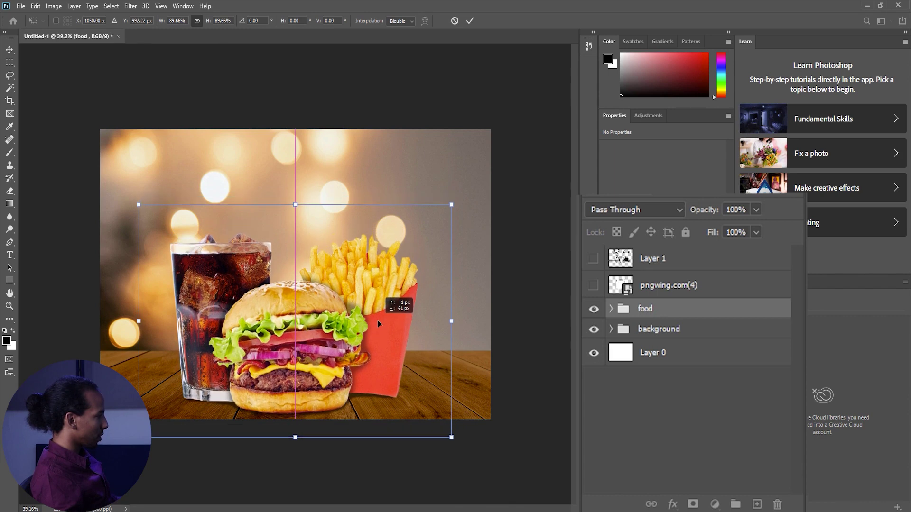
left_click_drag(450, 205, 438, 214)
left_click_drag(359, 353, 338, 343)
key("Return")
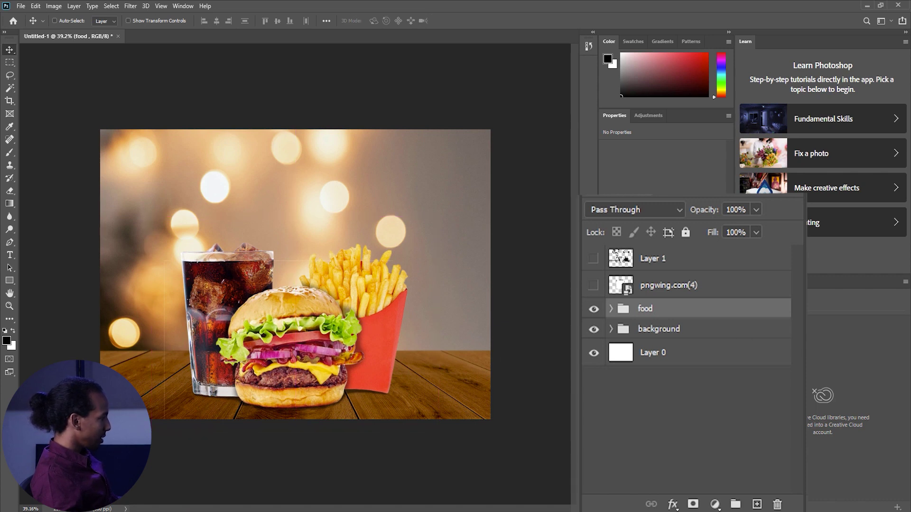
Clean up the faint edge lines around the burger on the Burger copy layer mask, using a black 100 px brush.
left_click(611, 309)
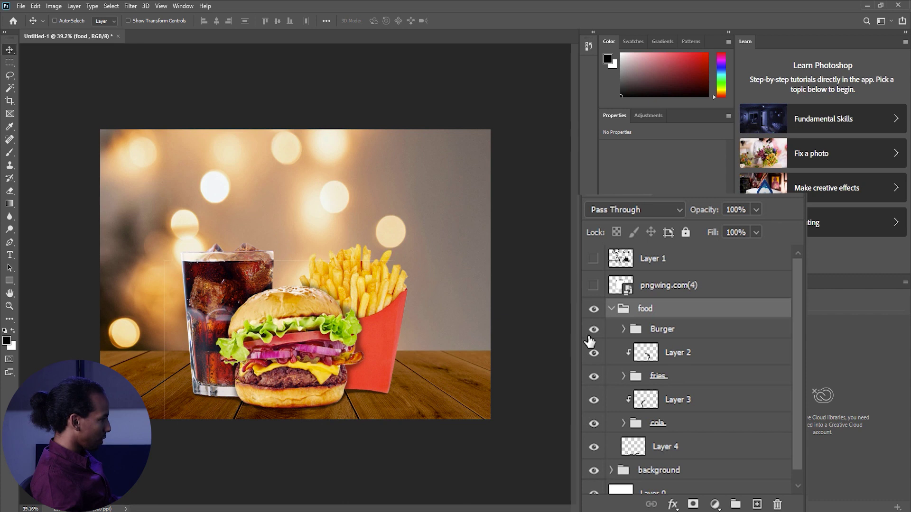
left_click(593, 329)
left_click(623, 329)
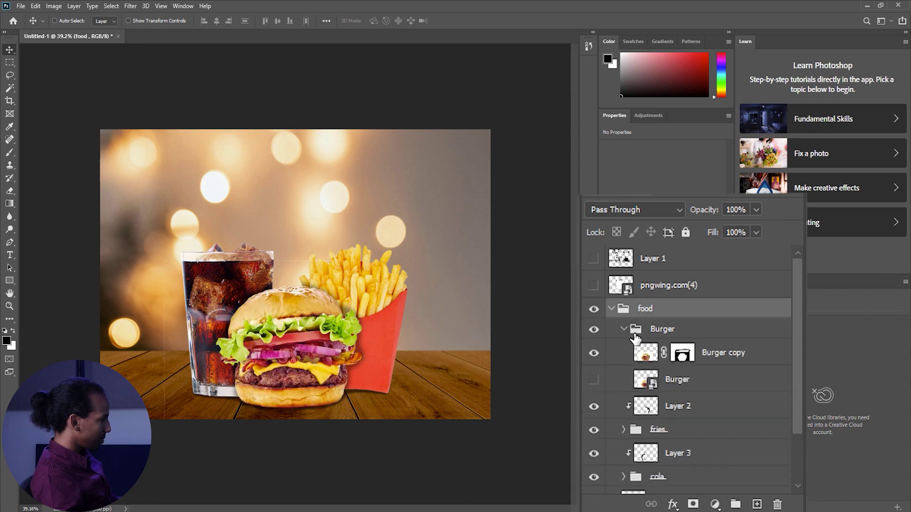
left_click(682, 353)
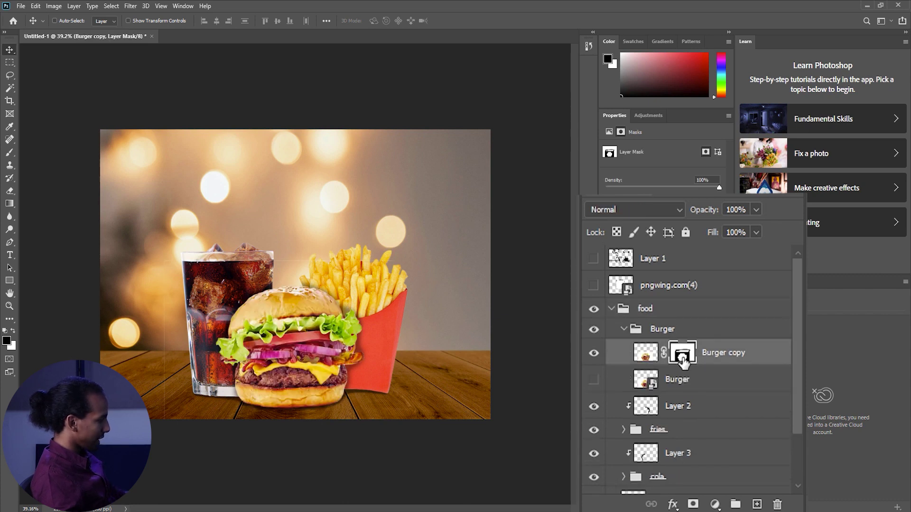
key("b")
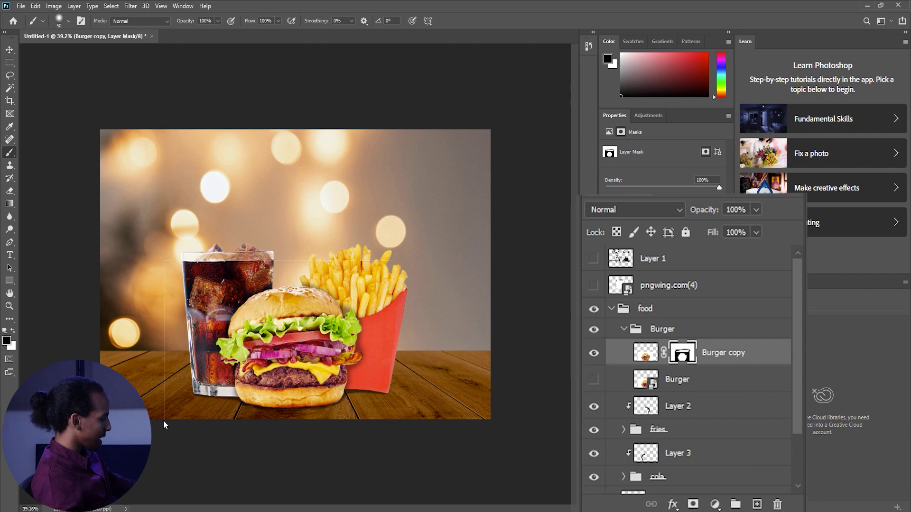
key("bracketright")
key("bracketright")
key("bracketright")
key("bracketright")
key("bracketright")
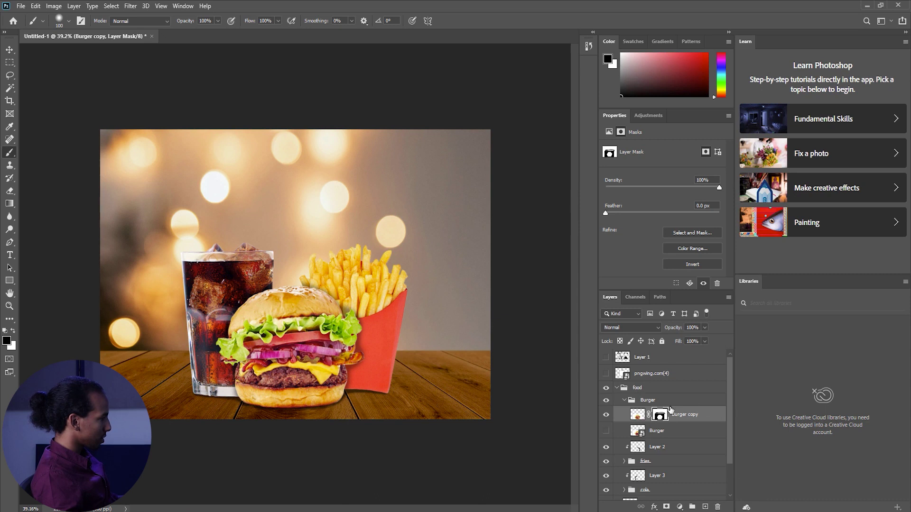
left_click(617, 388)
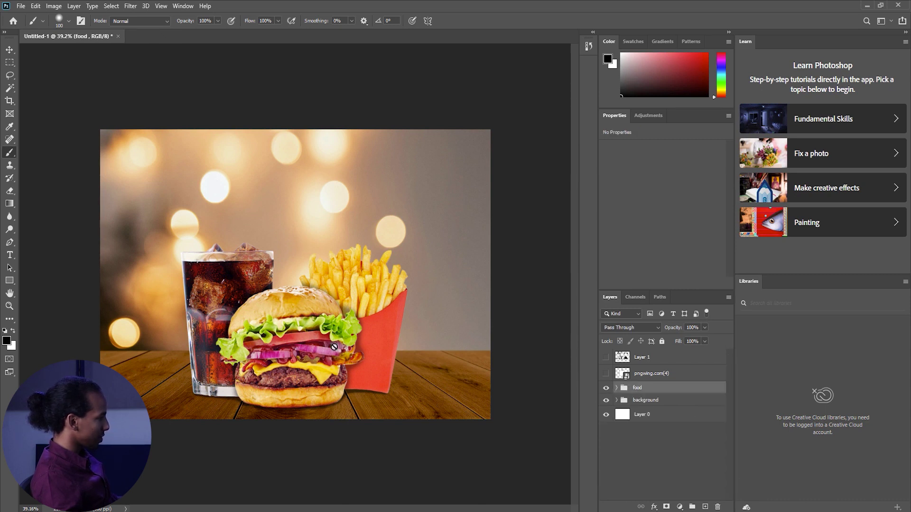
left_click(606, 388)
left_click(606, 388)
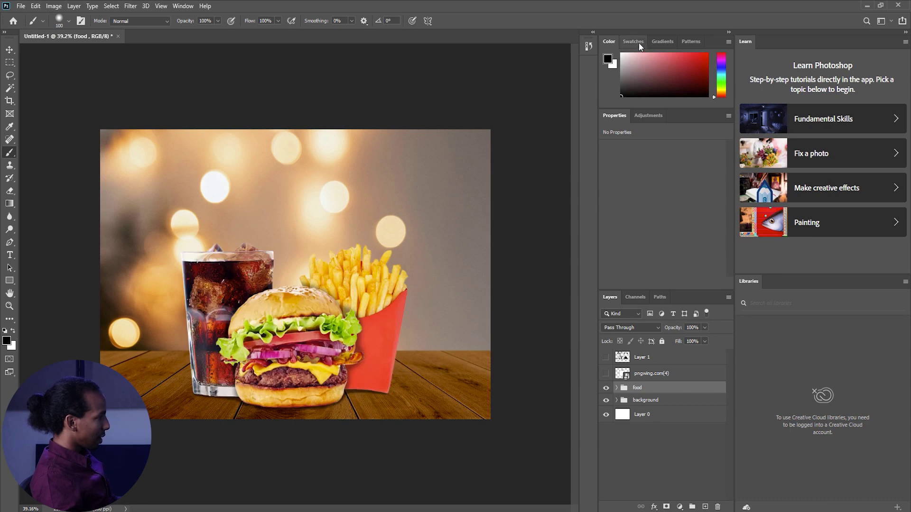
Add a Curves adjustment clipped to the food group and pull the upper part of the RGB curve down to darken the food.
left_click(648, 117)
left_click(648, 137)
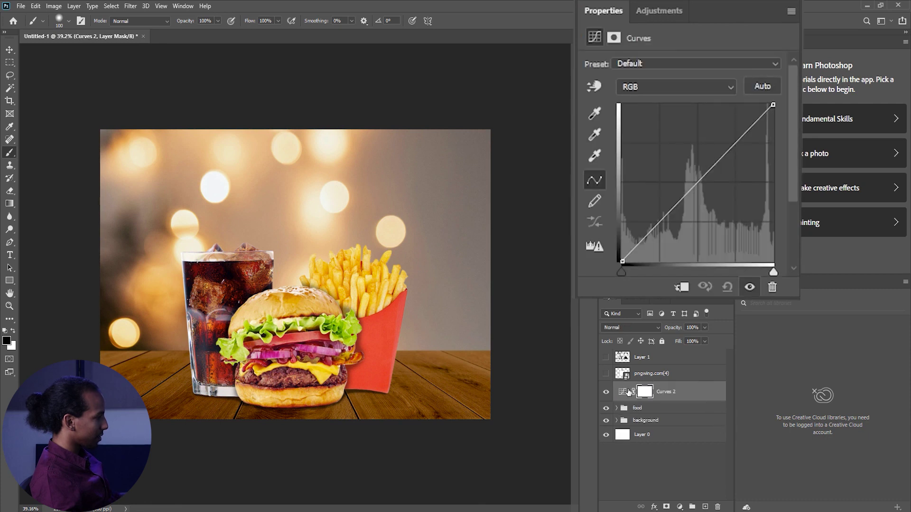
left_click(681, 287)
left_click(721, 154)
left_click_drag(721, 155, 741, 148)
key("ctrl+2")
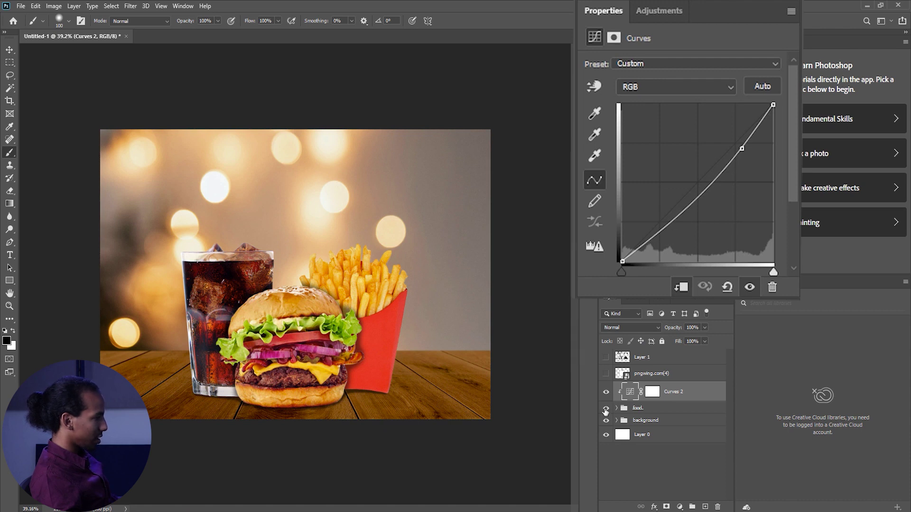
Compare the food with and without the Curves 2 adjustment.
left_click(606, 393)
left_click(605, 393)
left_click(606, 394)
left_click(607, 394)
left_click(607, 393)
left_click(607, 394)
Paint black on the Curves 2 mask over the tops of the cola and fries and the bun, using a soft brush up to 250 px.
left_click(650, 393)
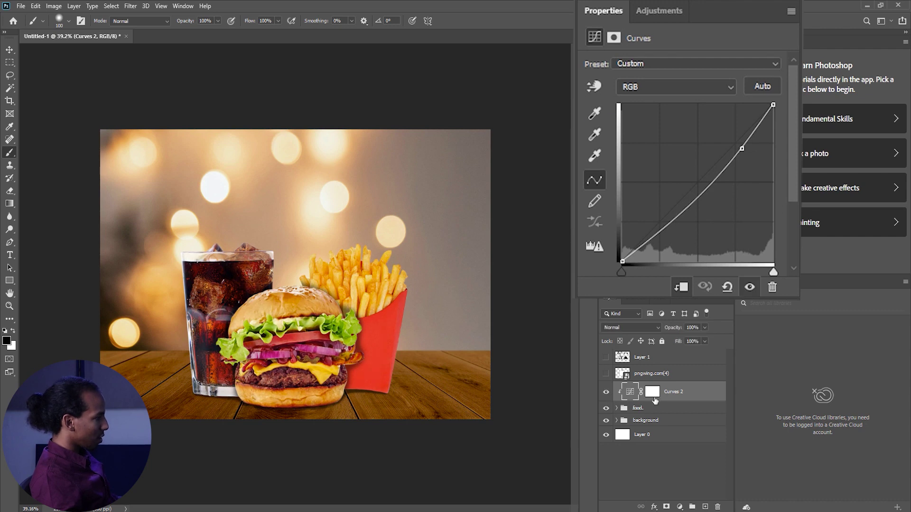
key("bracketright")
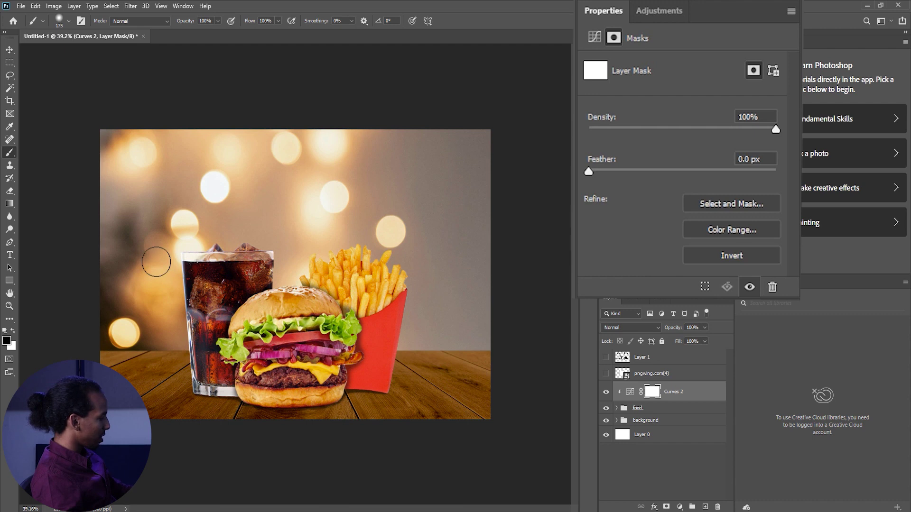
key("x")
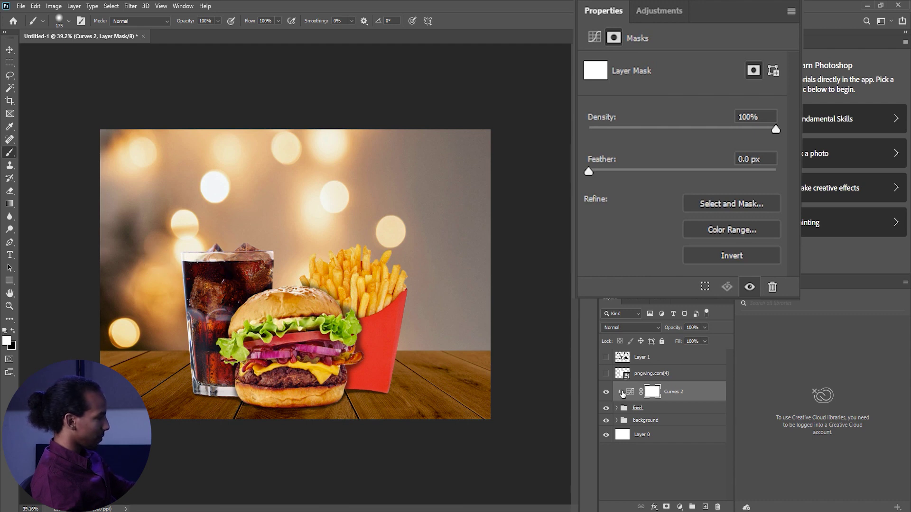
key("bracketright")
key("bracketright")
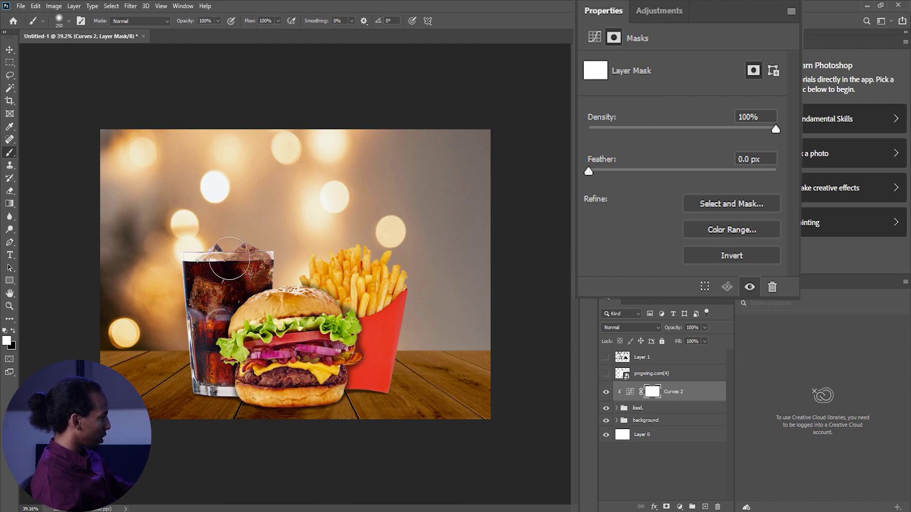
key("x")
mouse_move(240, 259)
left_mouse_down()
mouse_move(191, 294)
mouse_move(204, 256)
mouse_move(184, 301)
mouse_move(181, 328)
mouse_move(191, 296)
mouse_move(189, 370)
mouse_move(203, 251)
left_mouse_up()
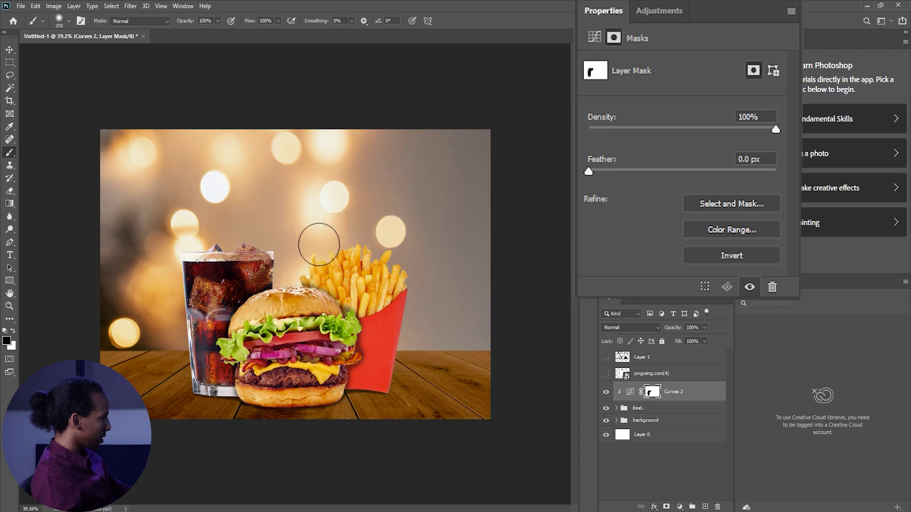
mouse_move(383, 244)
left_mouse_down()
mouse_move(443, 266)
mouse_move(401, 244)
mouse_move(300, 252)
mouse_move(318, 245)
left_mouse_up()
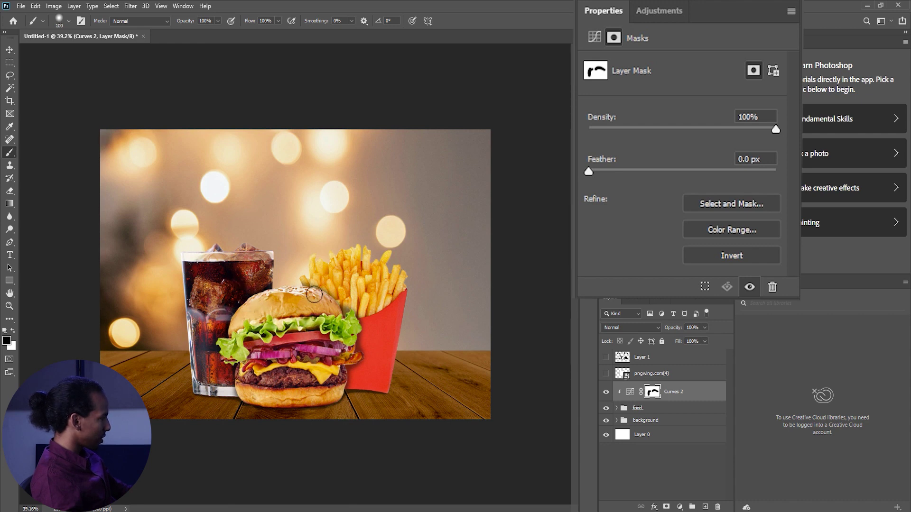
Show the speech bubble layer, scale it to about 38%, and place it just above the burger.
key("v")
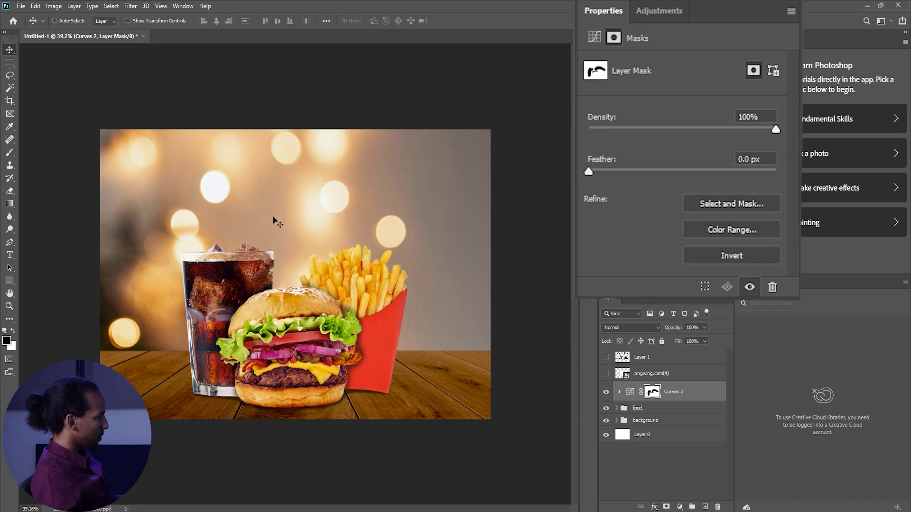
left_click(605, 374)
left_click(652, 373)
left_click_drag(324, 271, 398, 206)
key("ctrl+t")
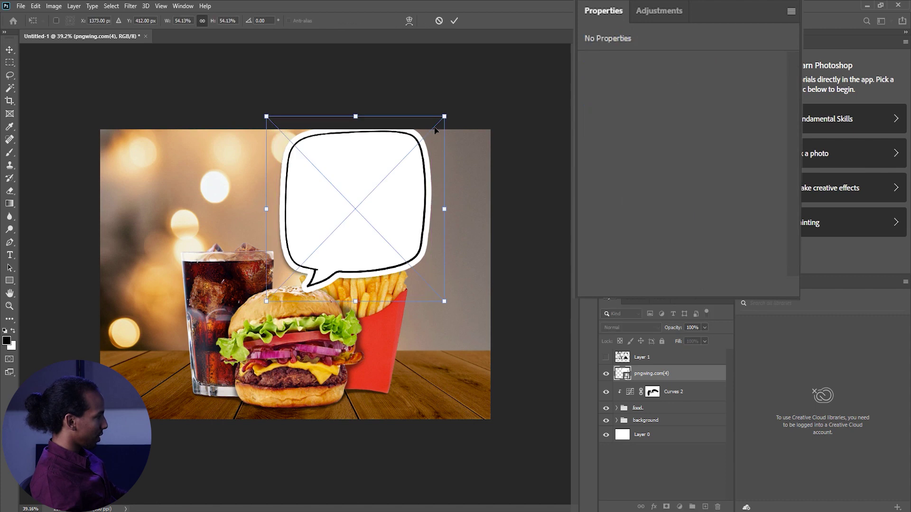
left_click_drag(447, 115, 395, 161)
left_click_drag(356, 235, 380, 211)
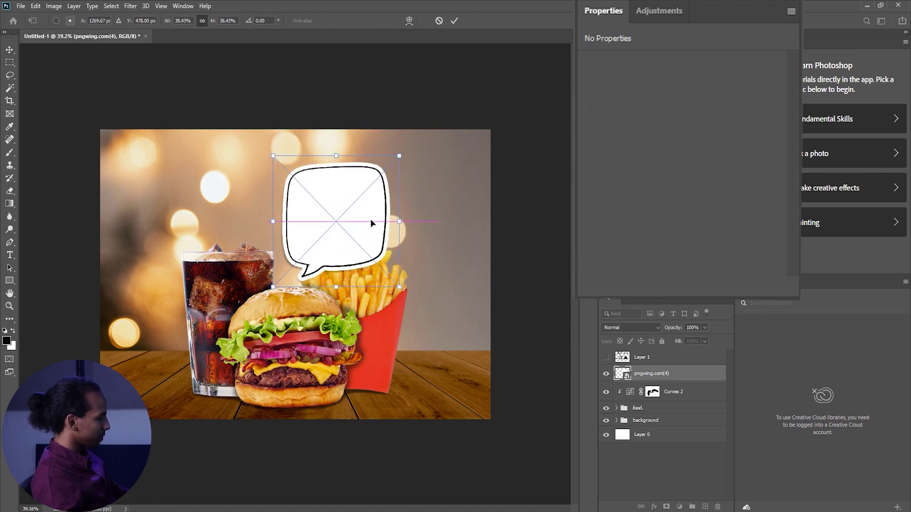
key("Return")
Add a text layer reading "Discount" in 12 pt Myriad Pro Regular over the background beside the speech bubble.
key("t")
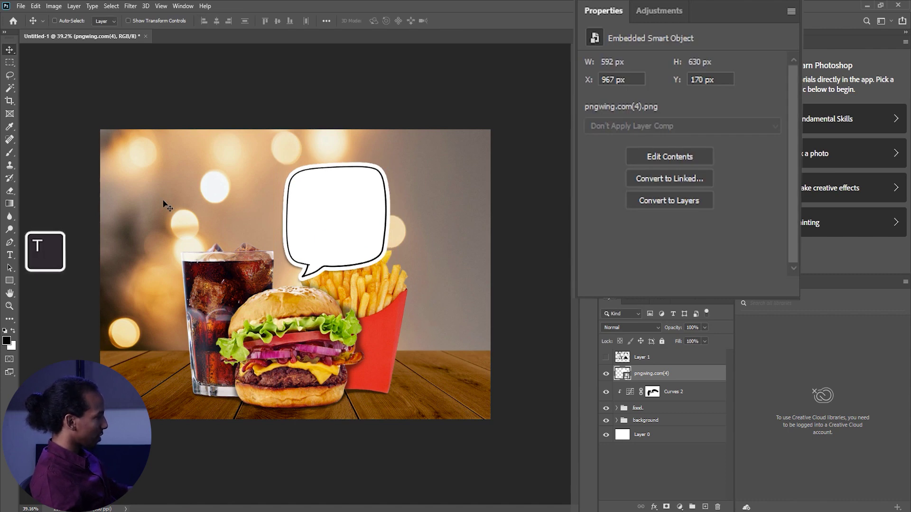
left_click(182, 191)
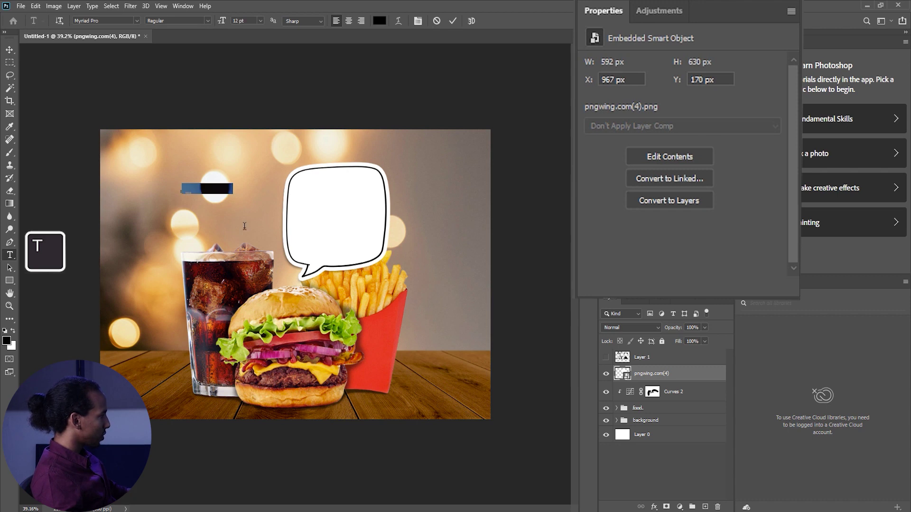
type("Di")
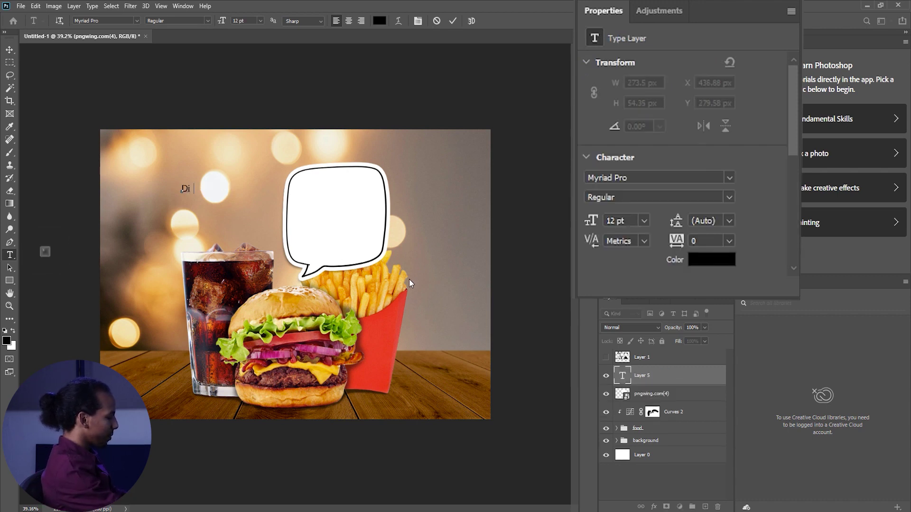
type("scount")
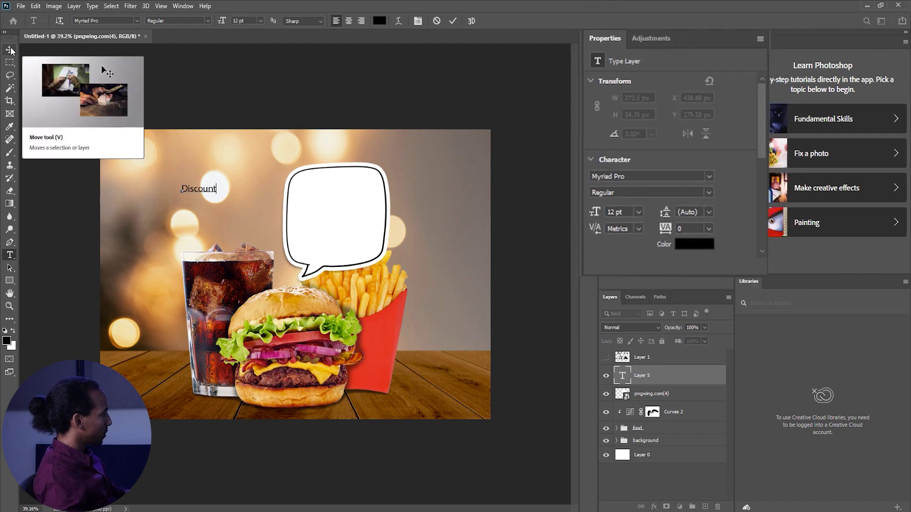
Move the Discount text into the upper part of the speech bubble, enlarge it to about 30 pt, and nudge it left to centre it.
left_click(10, 50)
left_click_drag(227, 191, 380, 209)
key("ctrl+t")
key("Return")
key("ctrl+t")
key("Return")
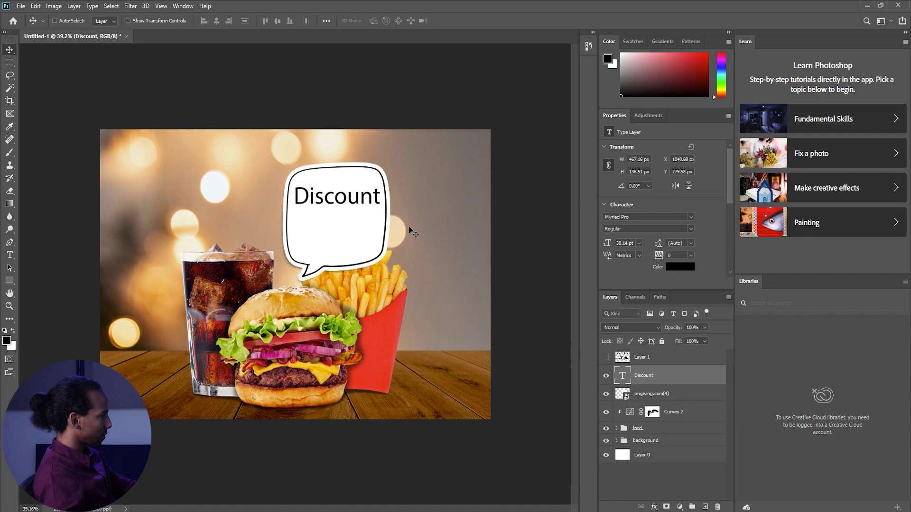
key("Left")
key("Left")
key("Left")
key("Left")
key("Left")
key("Left")
key("Left")
key("Left")
key("Left")
key("Left")
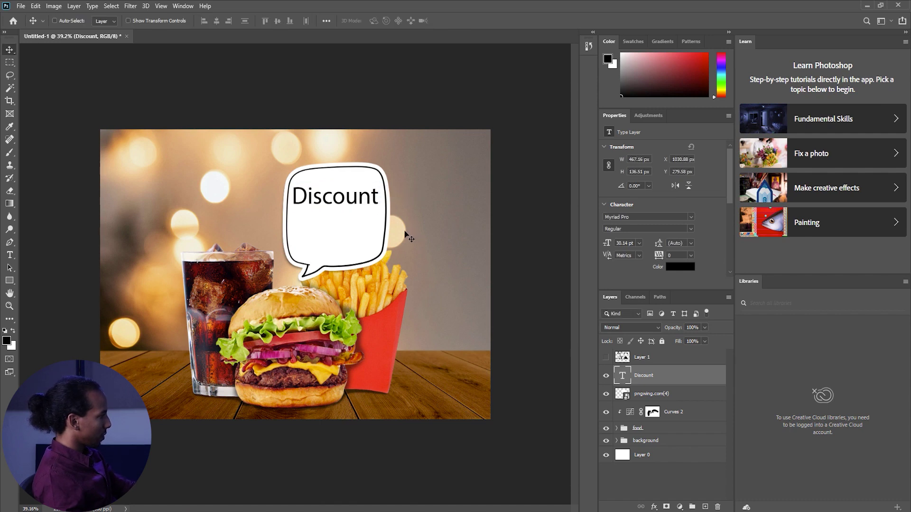
key("t")
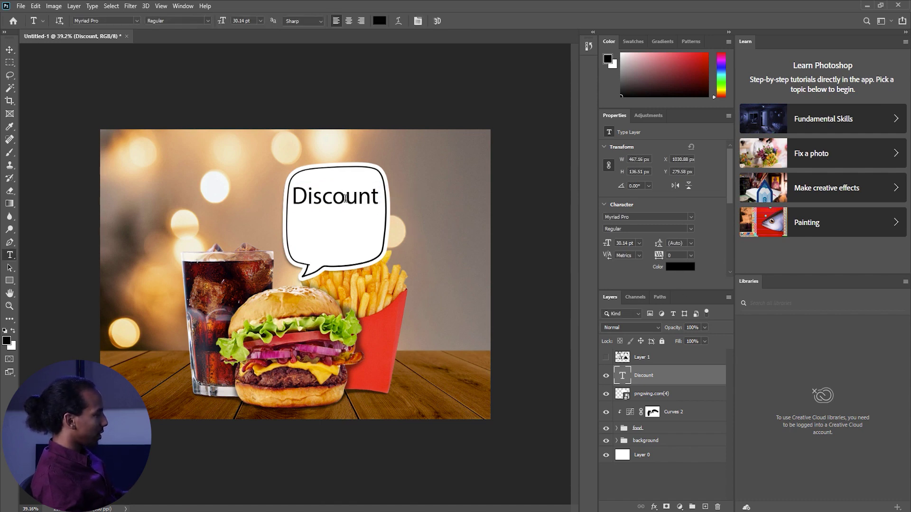
double_click(342, 197)
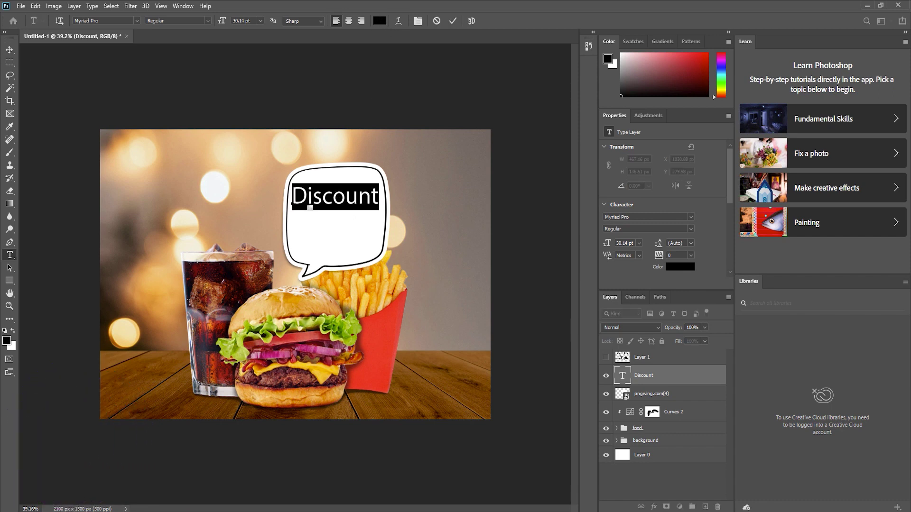
left_click(9, 49)
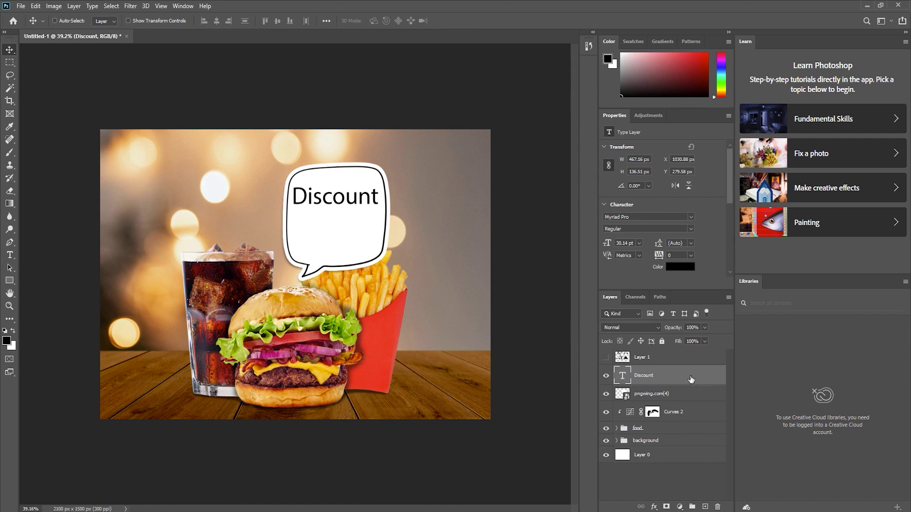
Apply a dark red (a00606) Color Overlay to the Discount text and shift it slightly upward in the speech bubble.
double_click(674, 377)
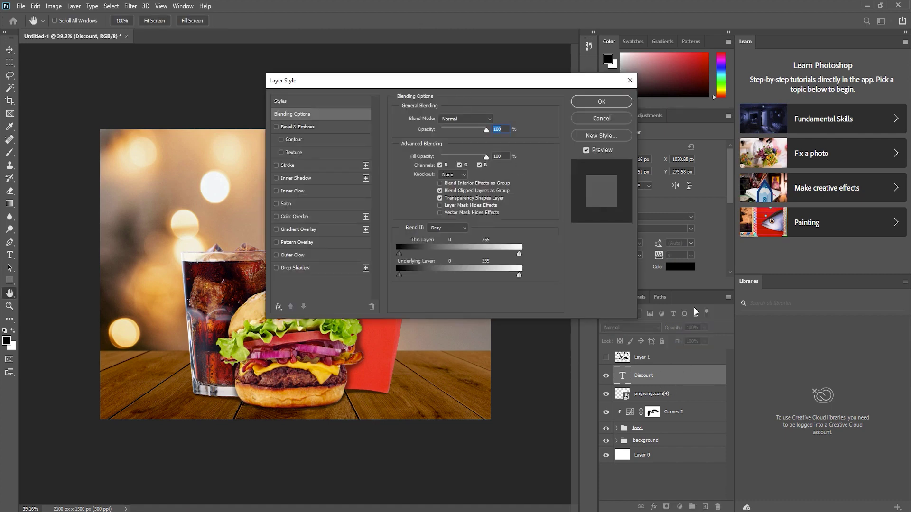
left_click_drag(465, 88, 680, 94)
left_click(509, 223)
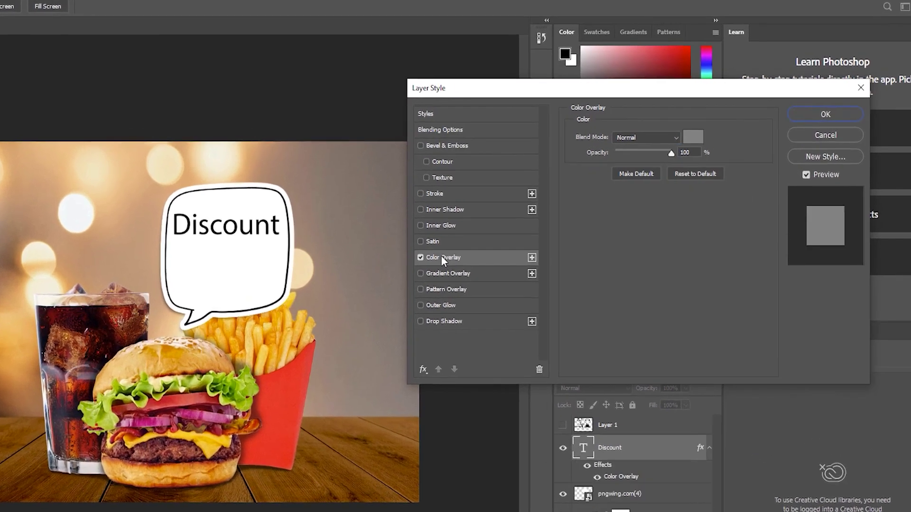
left_click(710, 126)
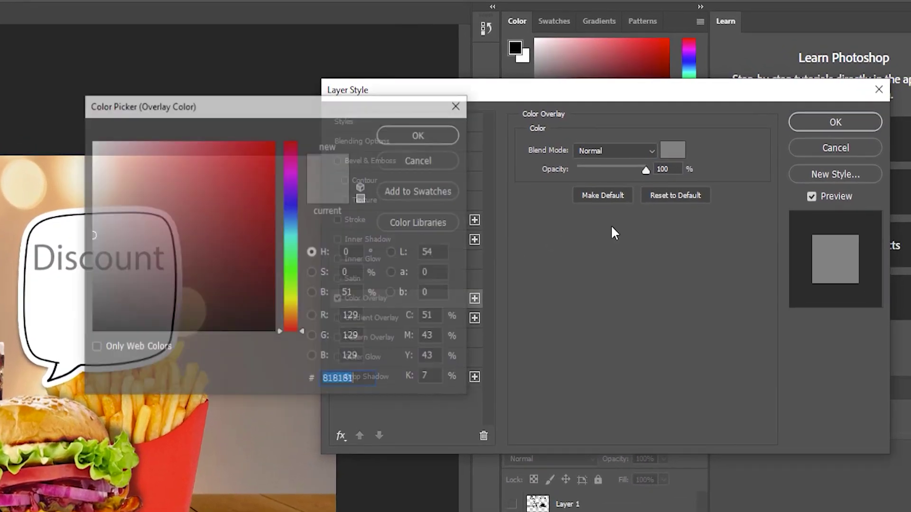
left_click_drag(268, 149, 266, 211)
left_click(458, 104)
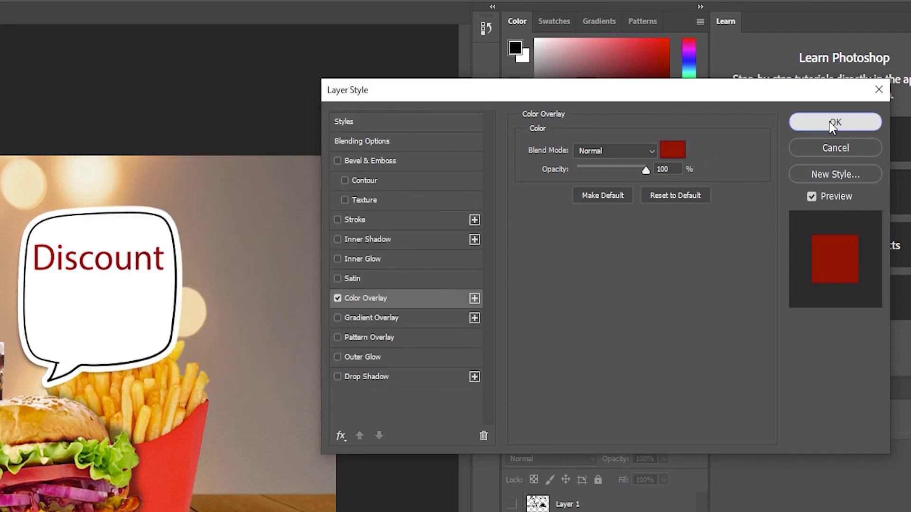
left_click(863, 122)
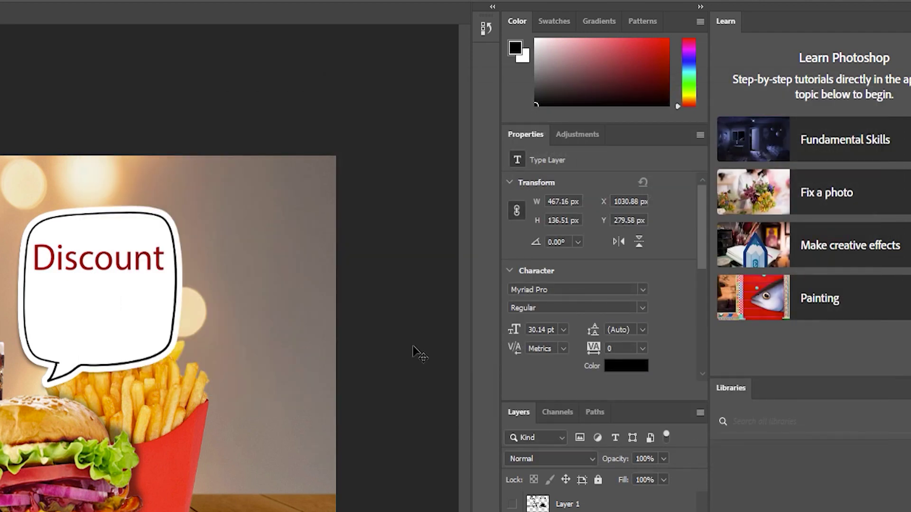
left_click_drag(136, 270, 138, 261)
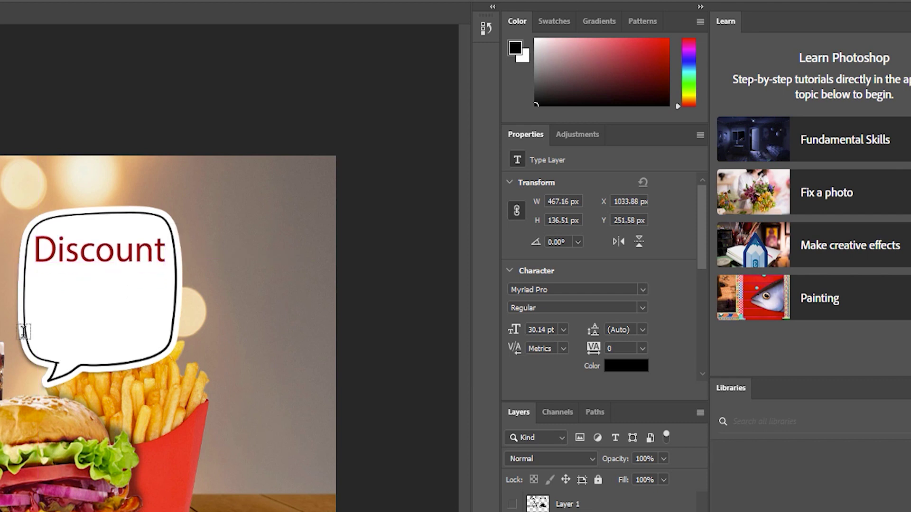
Add a second text layer reading "50%" in the speech bubble below Discount.
left_click(80, 310)
type("50")
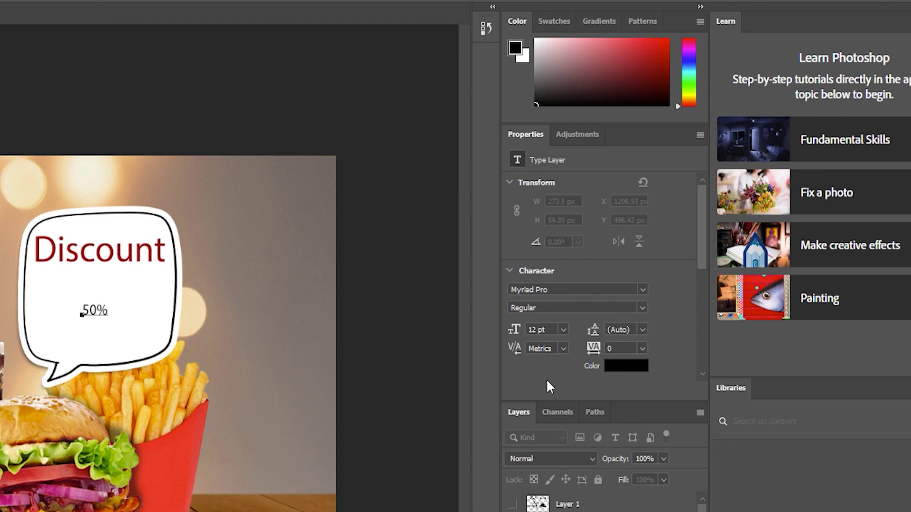
key("ctrl+a")
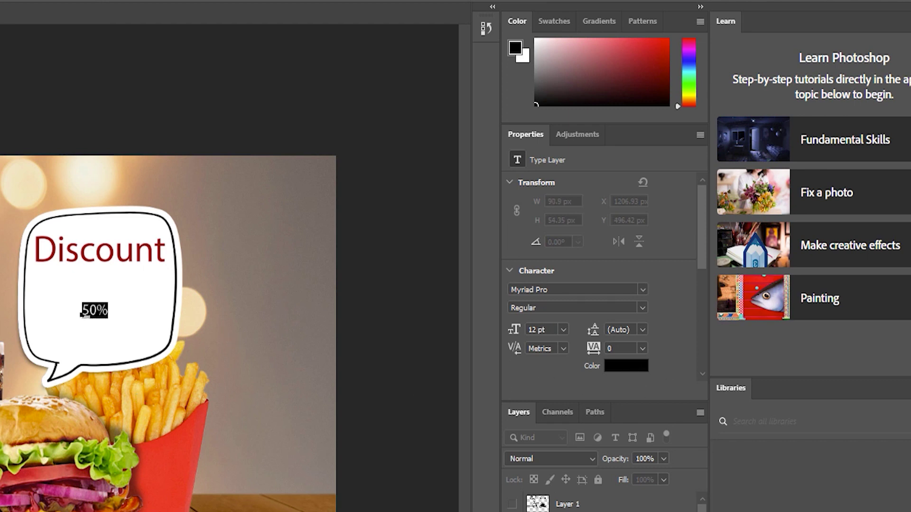
key("ctrl+Return")
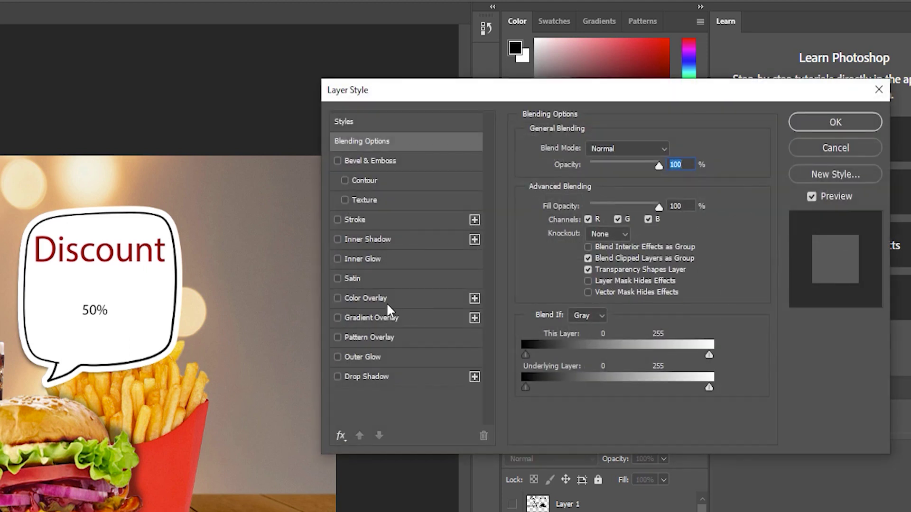
Apply a Color Overlay to the 50% text, sampling yellow from the fries and refining it to f8bc2a.
left_click(387, 303)
left_click(673, 150)
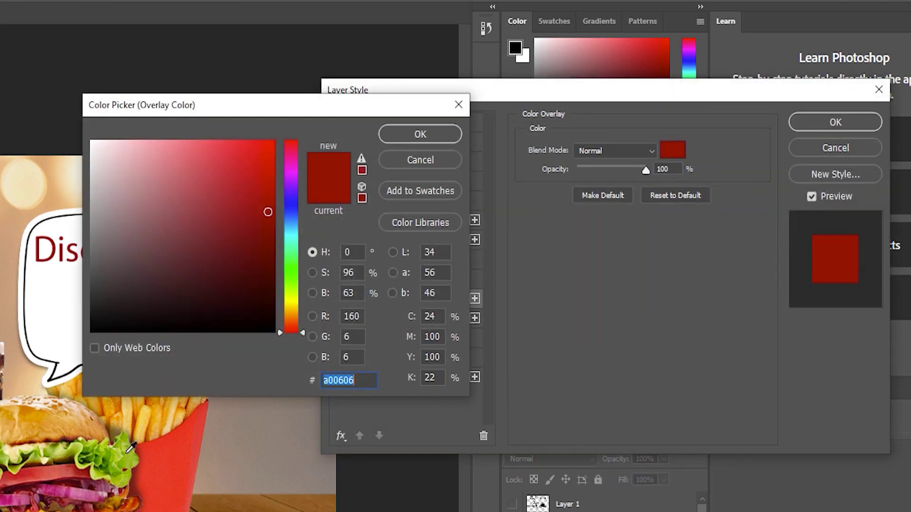
left_click(144, 425)
mouse_move(290, 311)
left_mouse_down()
mouse_move(294, 299)
mouse_move(294, 309)
left_mouse_up()
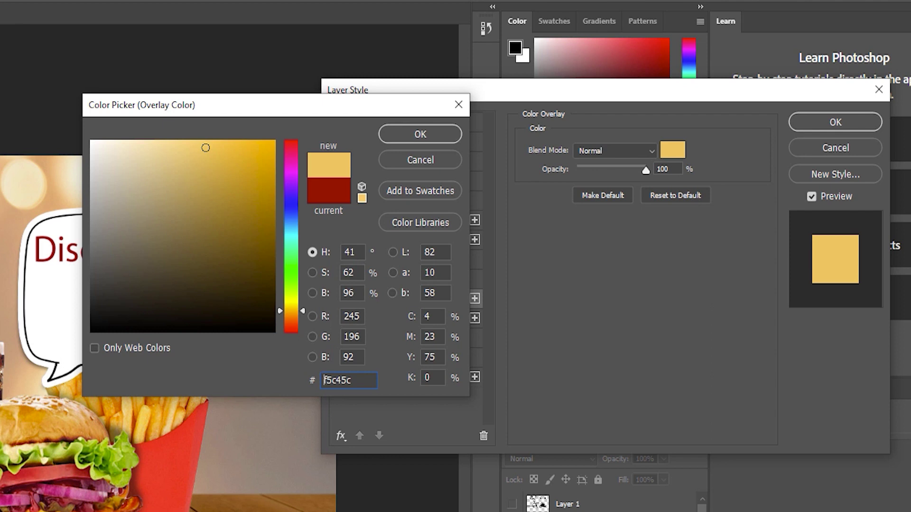
double_click(324, 380)
type("f8bb31")
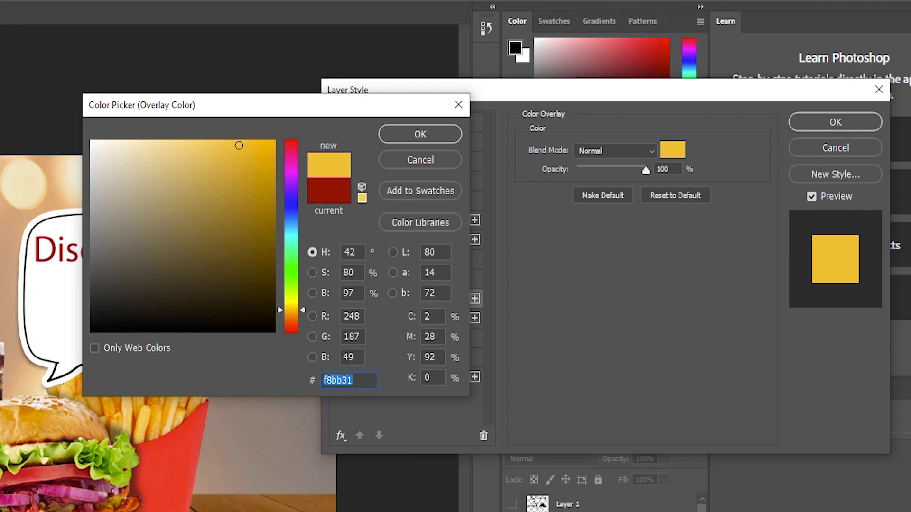
type("f8bc2a")
left_click(405, 138)
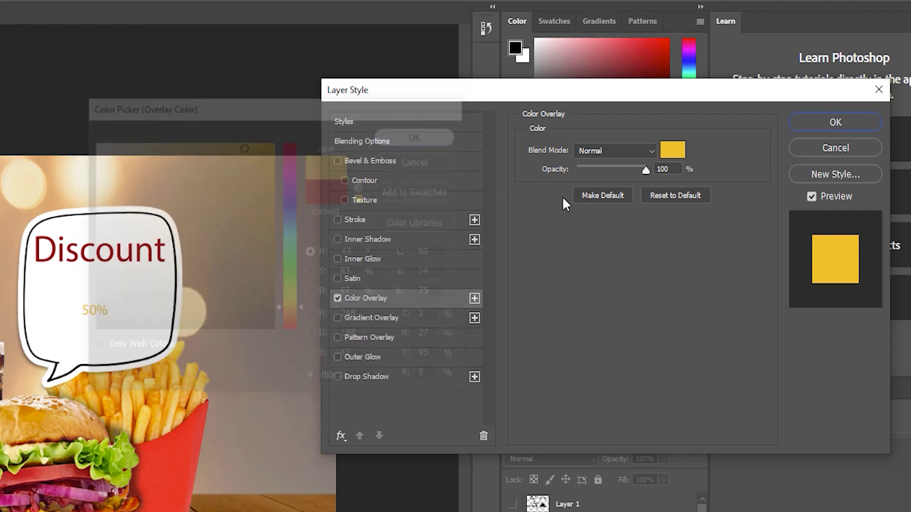
left_click(830, 125)
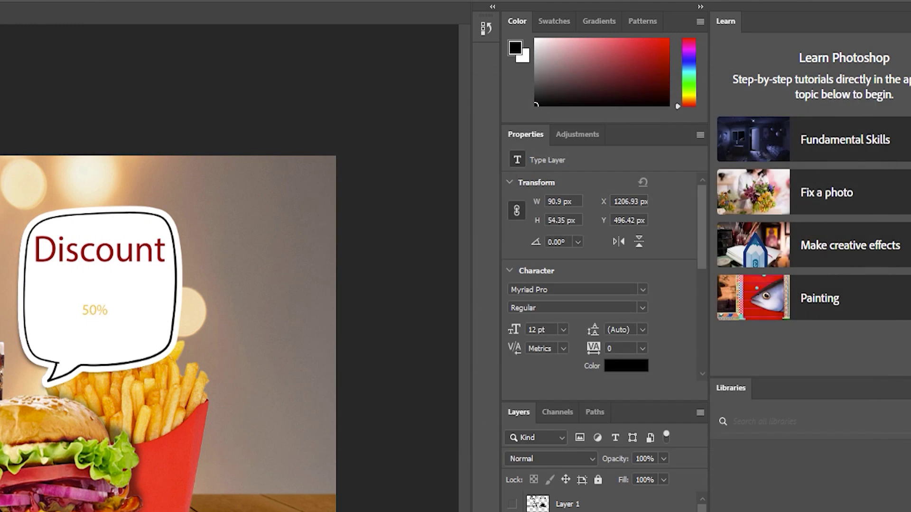
Enlarge the 50% text to about 53.5 pt and place it directly beneath Discount.
key("ctrl+t")
left_click_drag(112, 326, 91, 291)
left_click_drag(165, 346, 151, 340)
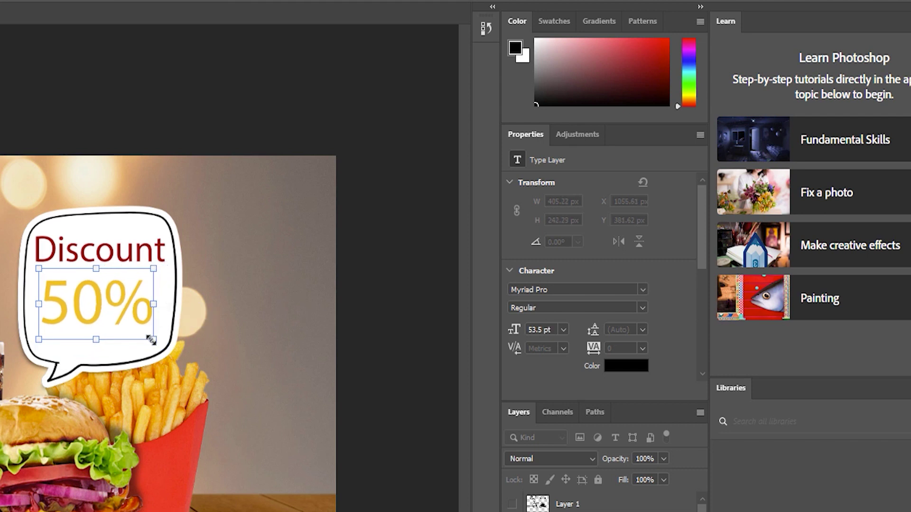
key("Return")
left_click_drag(106, 299, 107, 307)
Set the 50% text to the Bold style of Myriad Pro.
left_click(103, 322)
key("ctrl+a")
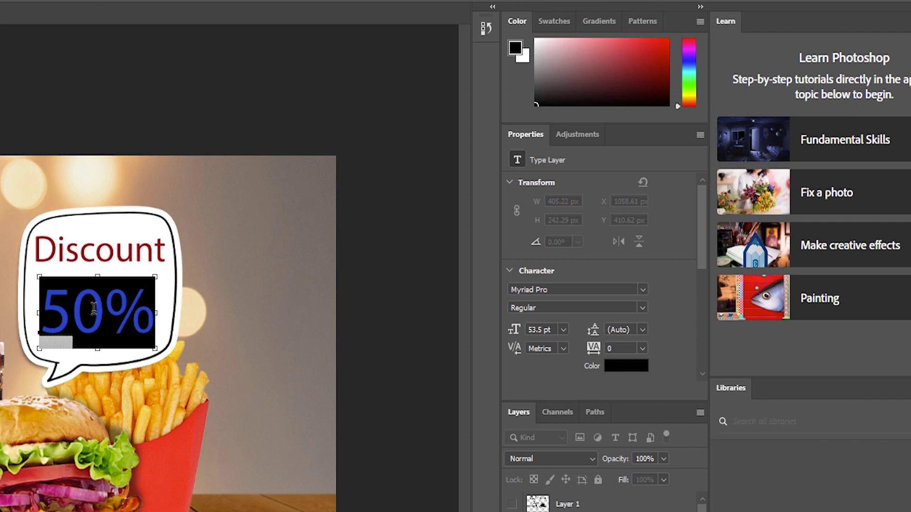
key("ctrl+t")
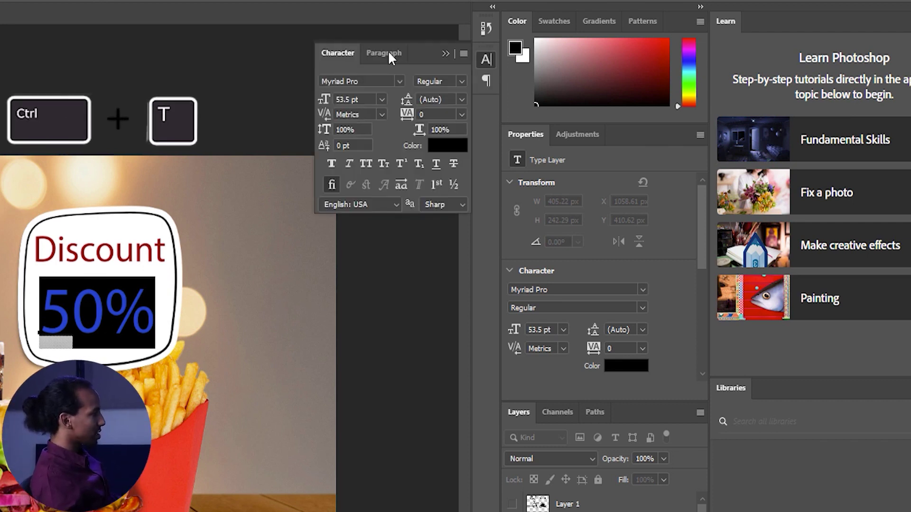
left_click(461, 81)
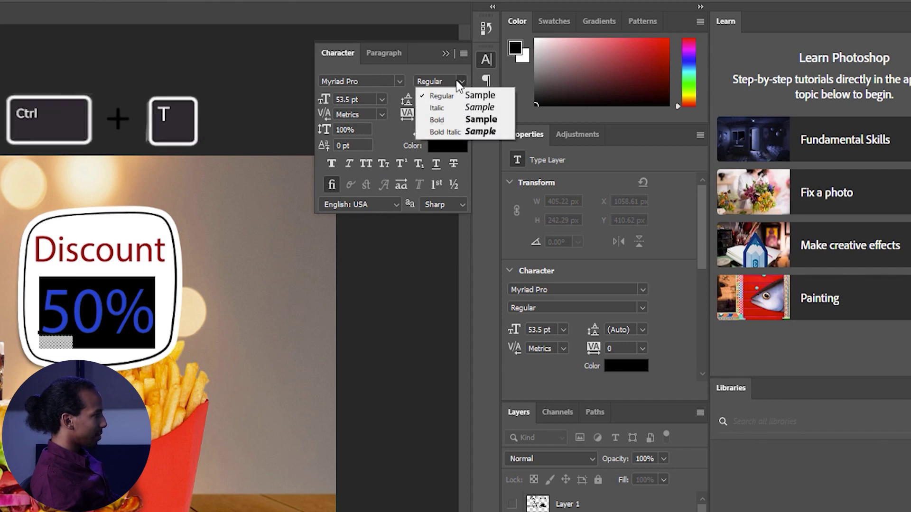
left_click(444, 120)
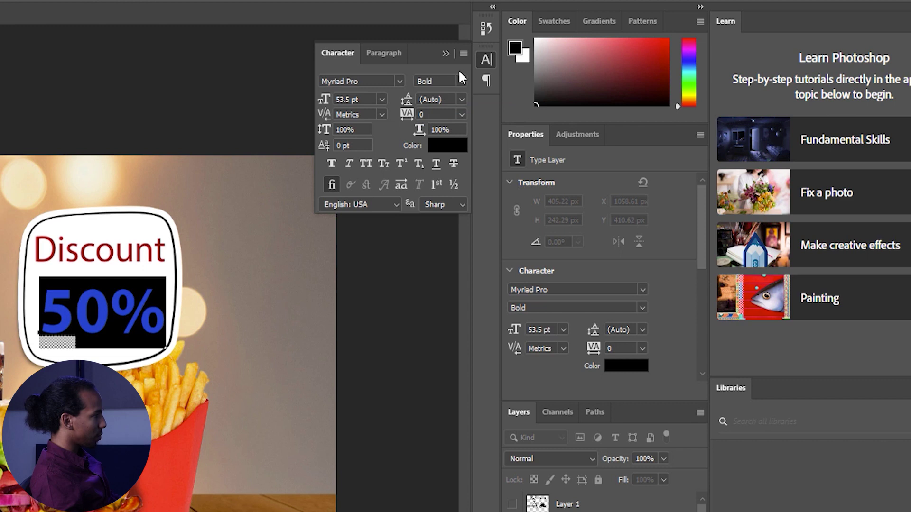
left_click(446, 54)
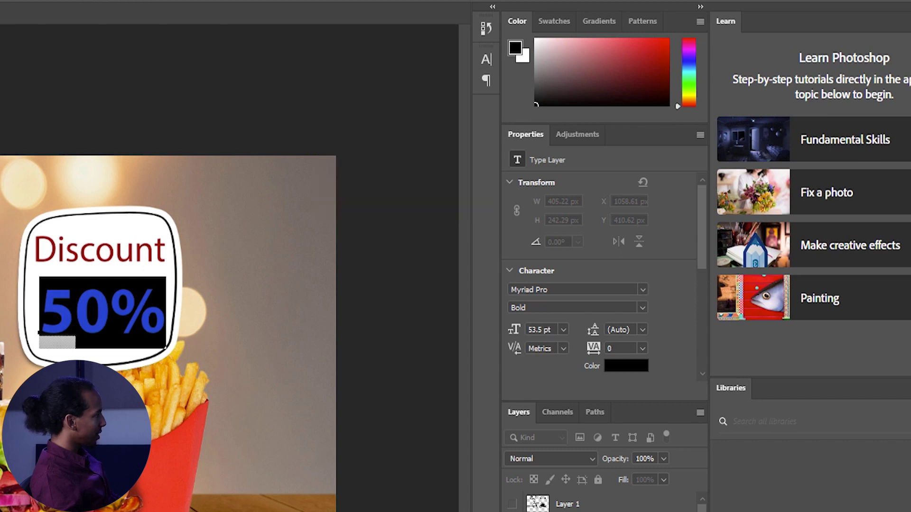
left_click(278, 416)
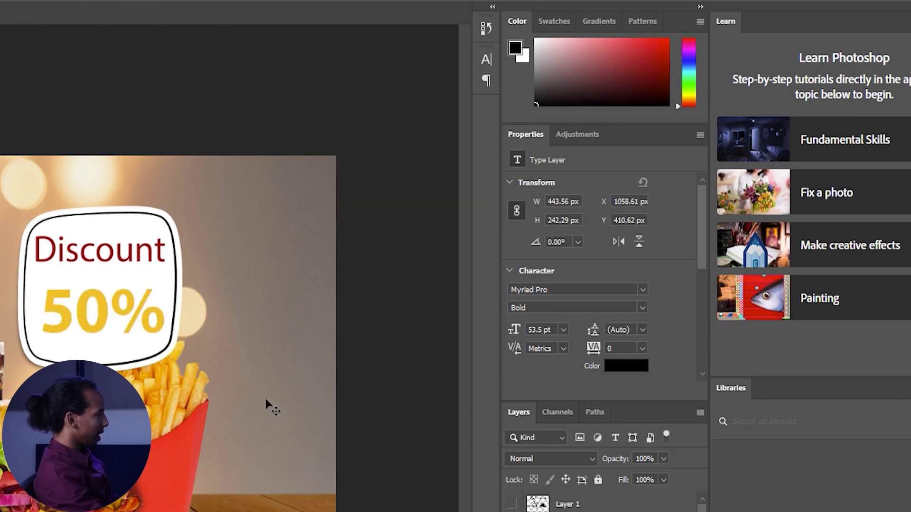
Enlarge the 50% text to about 57 pt and centre it under Discount in the speech bubble.
left_click_drag(126, 326, 170, 347)
key("ctrl+t")
key("Return")
left_click_drag(135, 314, 128, 313)
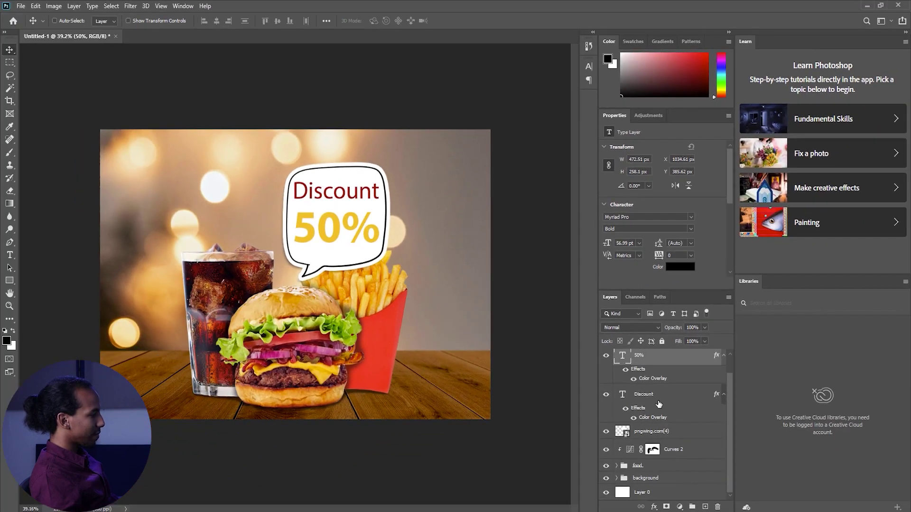
Select the cola glass copy layer and toggle its visibility to compare the composite with and without the cola.
scroll(681, 450, "up", 2)
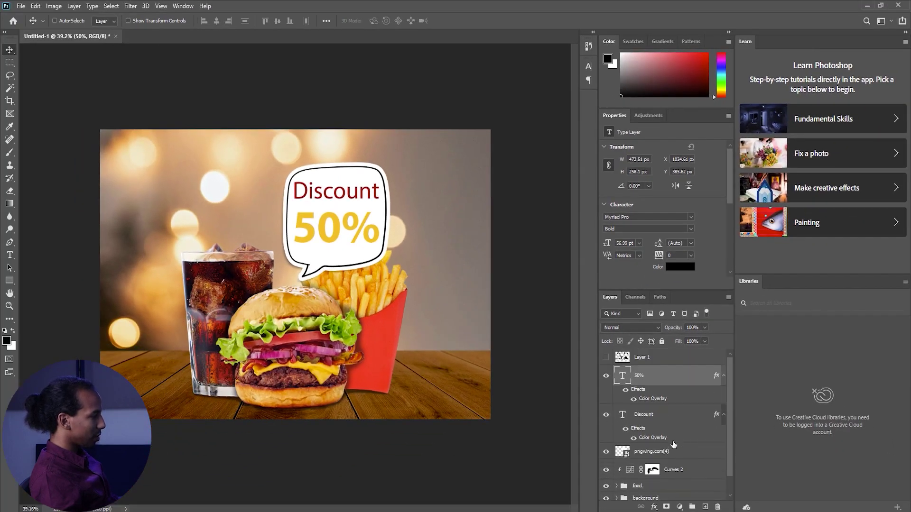
key("ctrl")
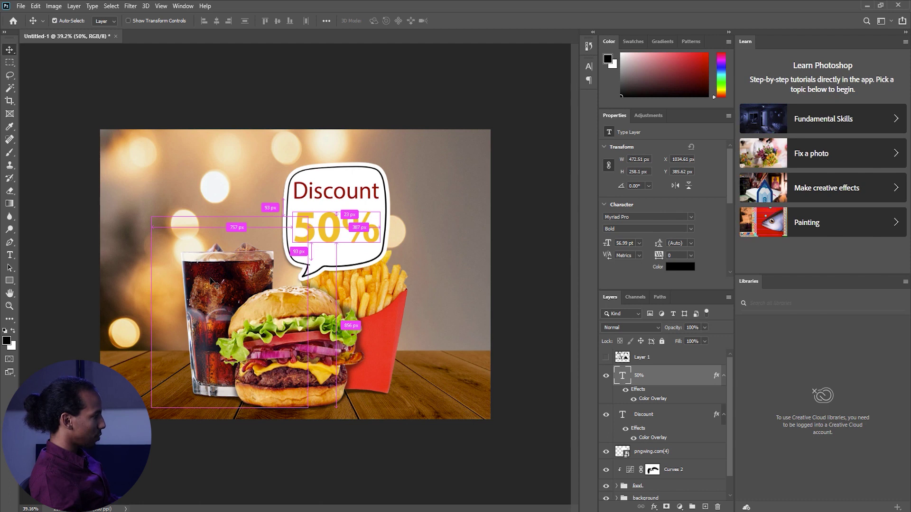
left_click(212, 280, "ctrl")
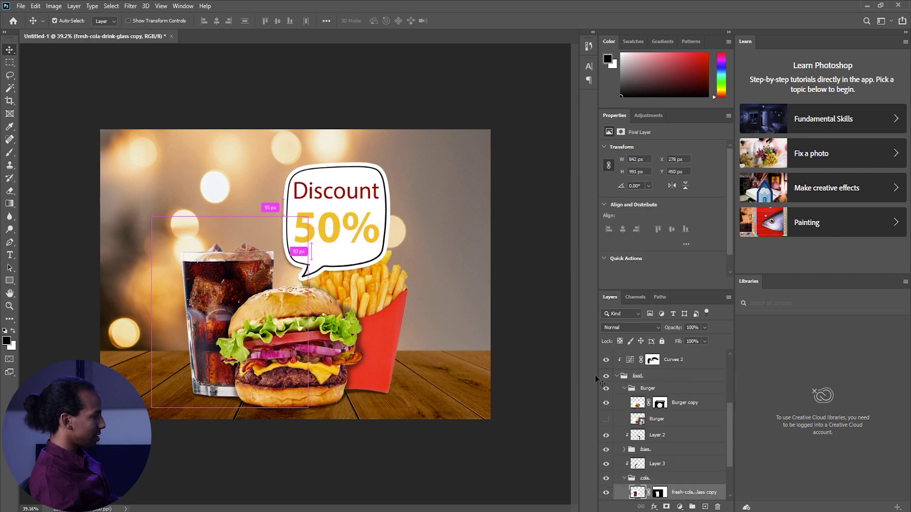
scroll(608, 493, "down", 3)
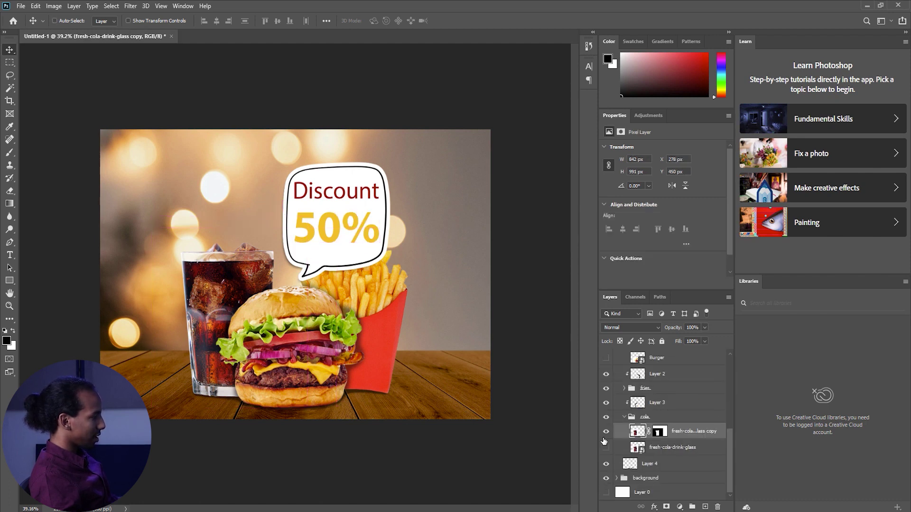
left_click(606, 433)
left_click(605, 433)
left_click(606, 432)
left_click(605, 432)
left_click(605, 433)
left_click(605, 433)
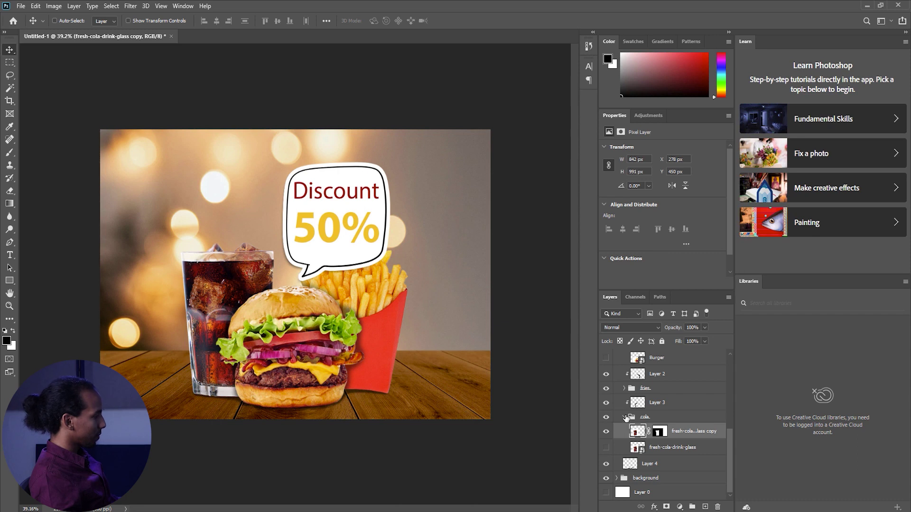
Collapse the cola and food layer groups and reselect the 50% text layer.
left_click(626, 417)
scroll(617, 441, "up", 5)
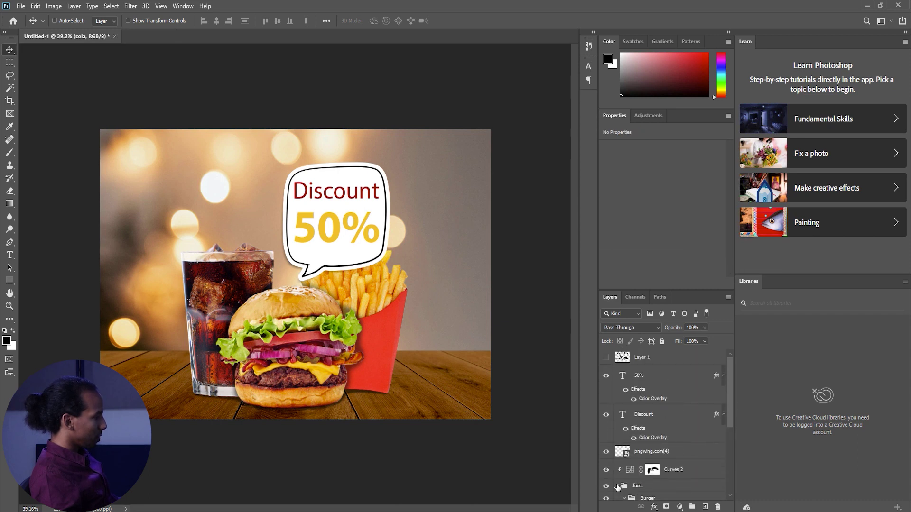
left_click(616, 487)
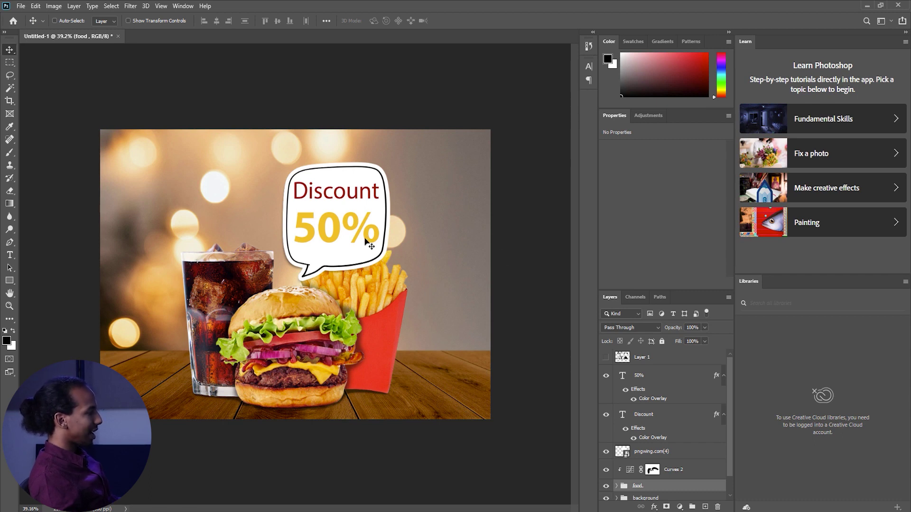
left_click(319, 235, "ctrl")
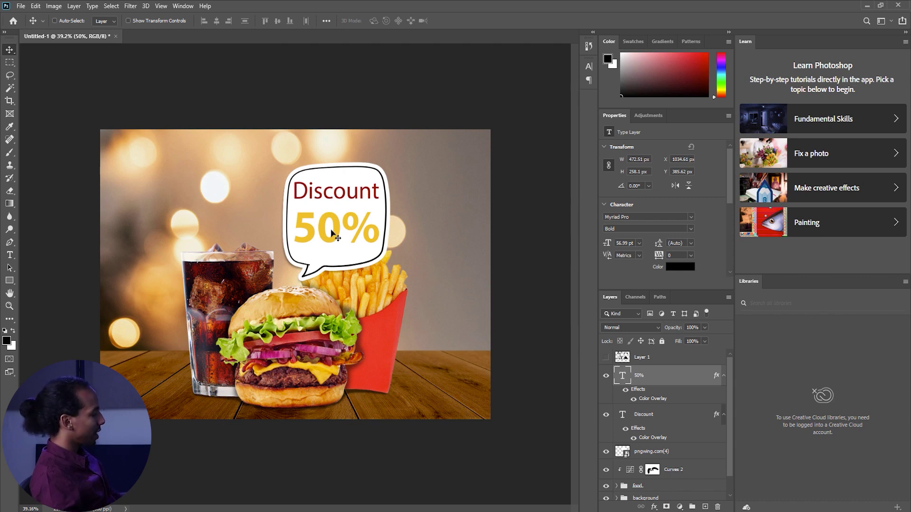
Save the layered document on the computer's Desktop in Photoshop format as Project 1.
key("ctrl+s")
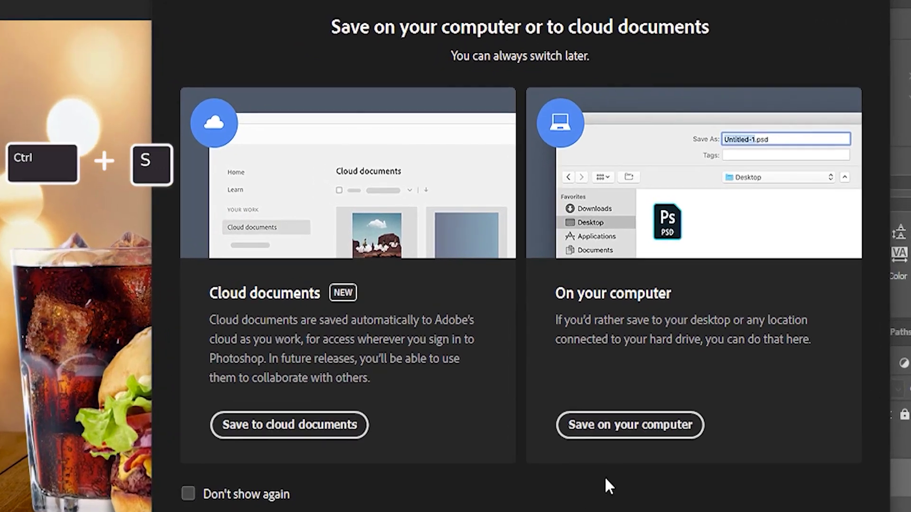
left_click(631, 428)
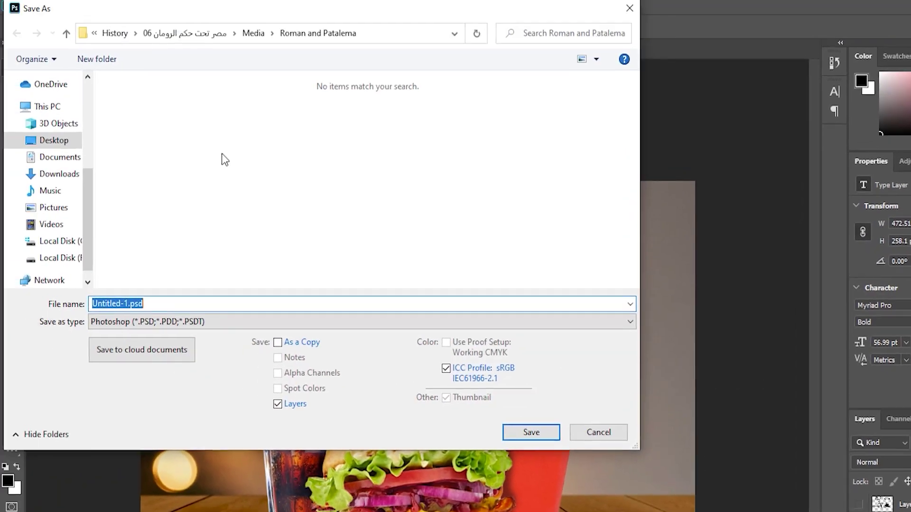
left_click(50, 143)
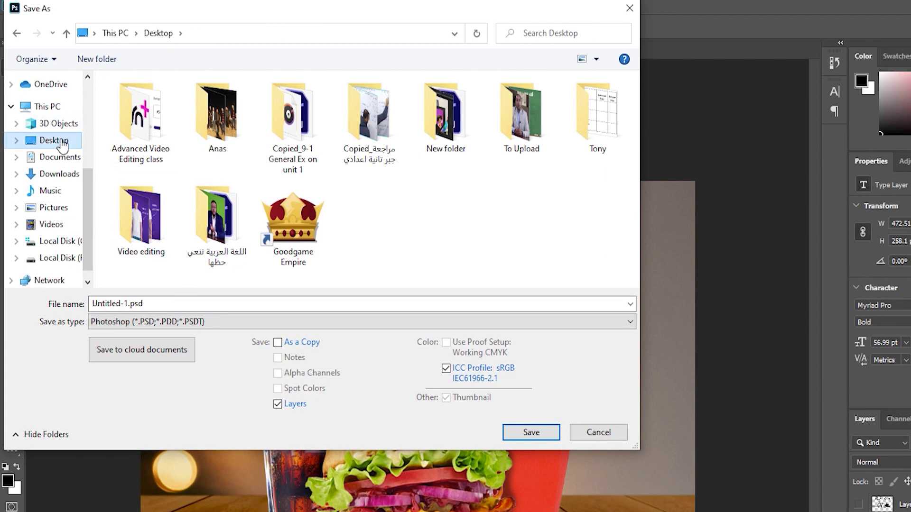
double_click(196, 302)
type("v")
key("BackSpace")
type("Project 1")
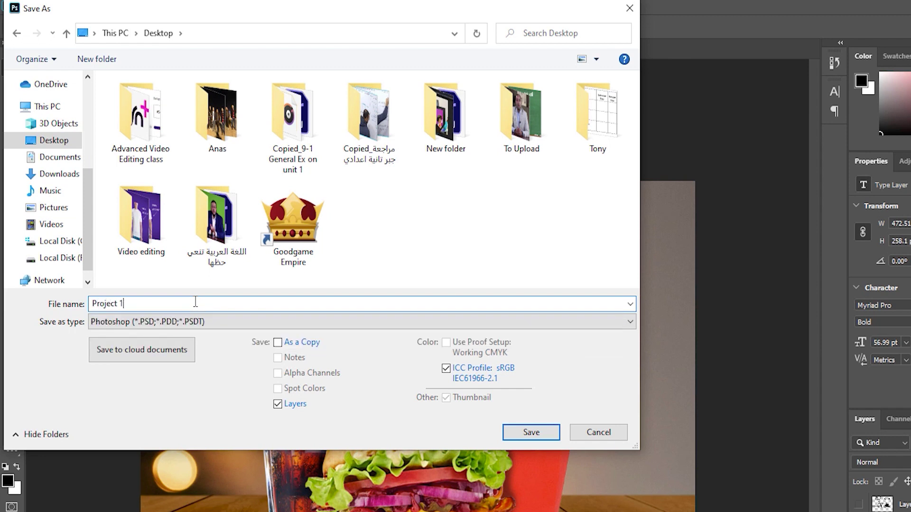
left_click(532, 431)
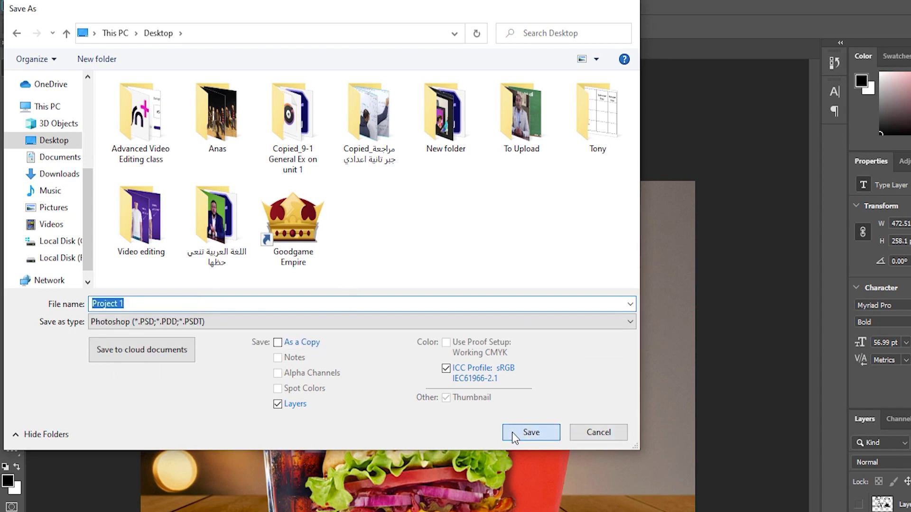
left_click(790, 208)
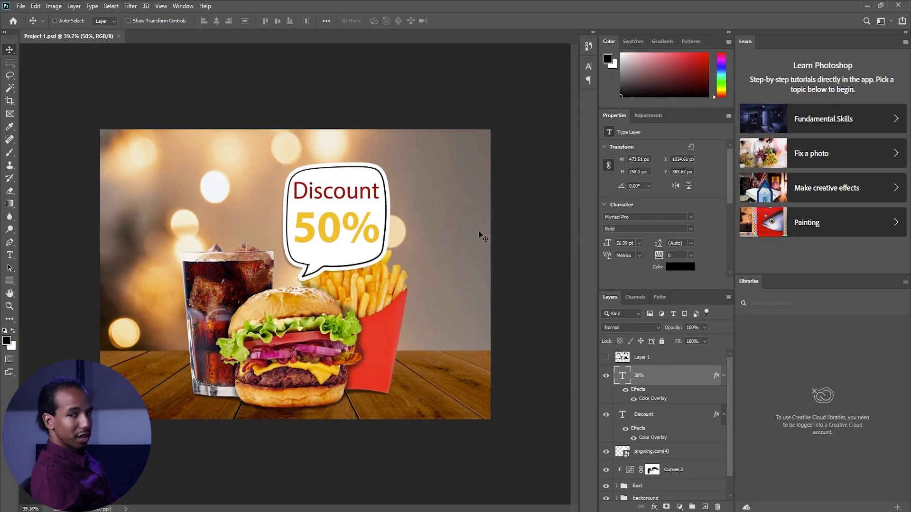
Start a Save for Web (Legacy) export of the composite and set its format to PNG-24.
left_click(20, 7)
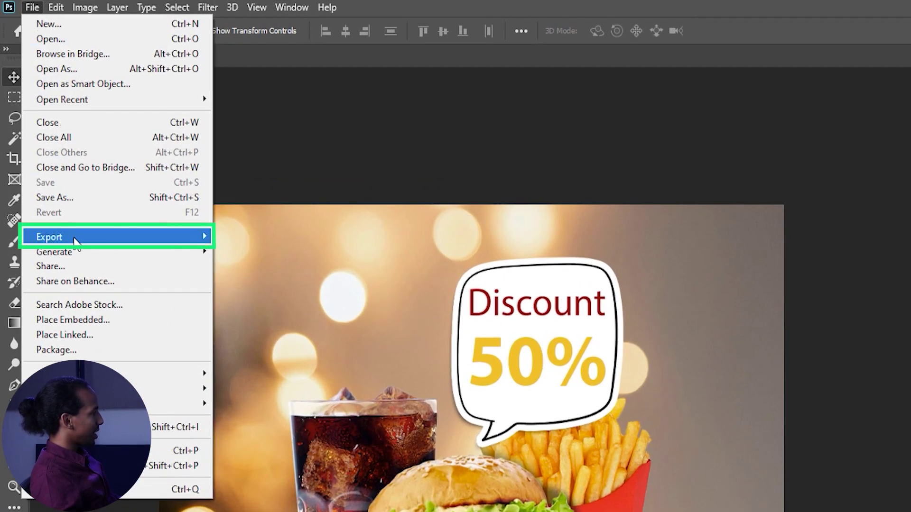
mouse_move(75, 241)
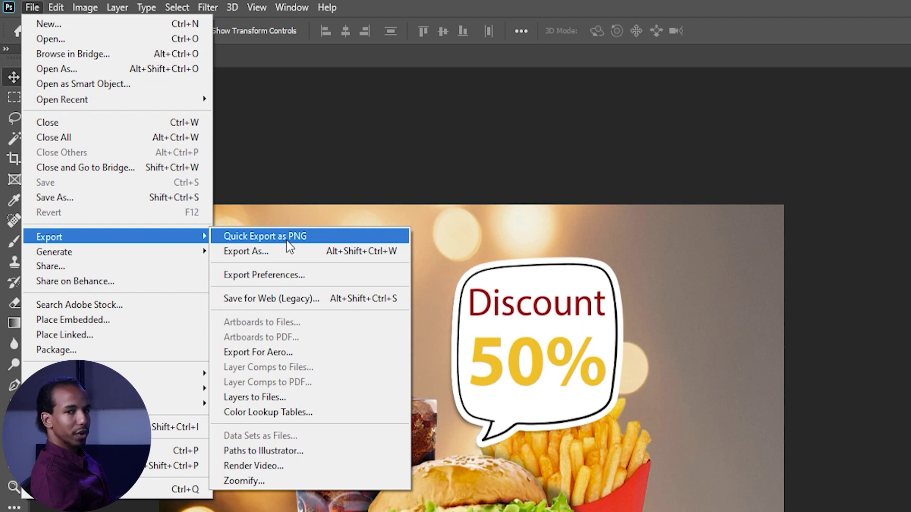
left_click(302, 298)
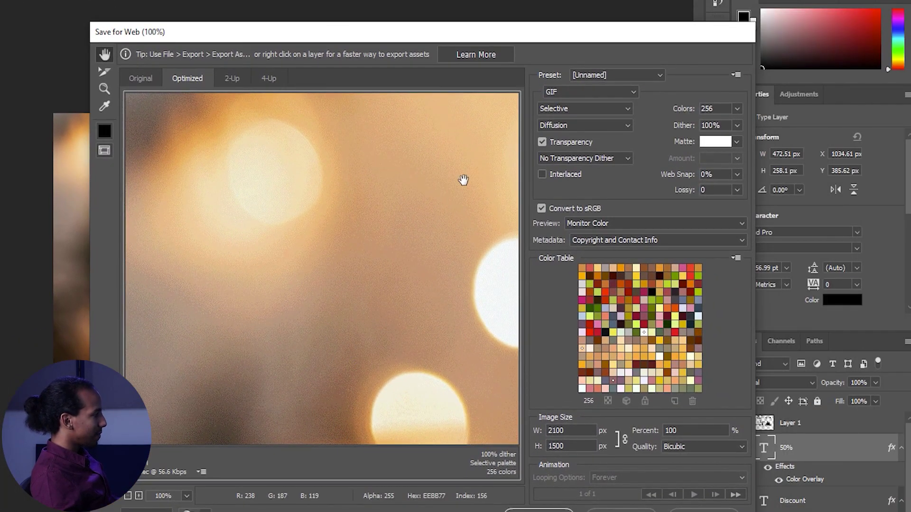
left_click(618, 94)
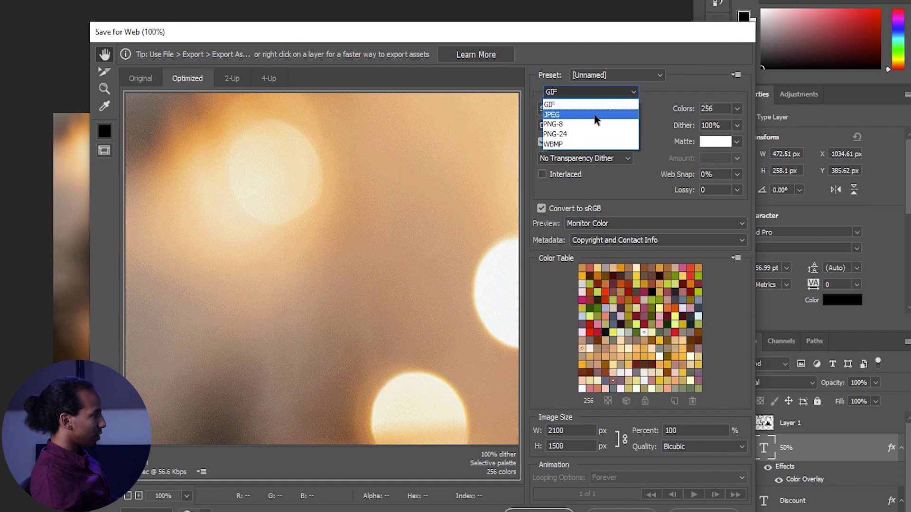
left_click(576, 134)
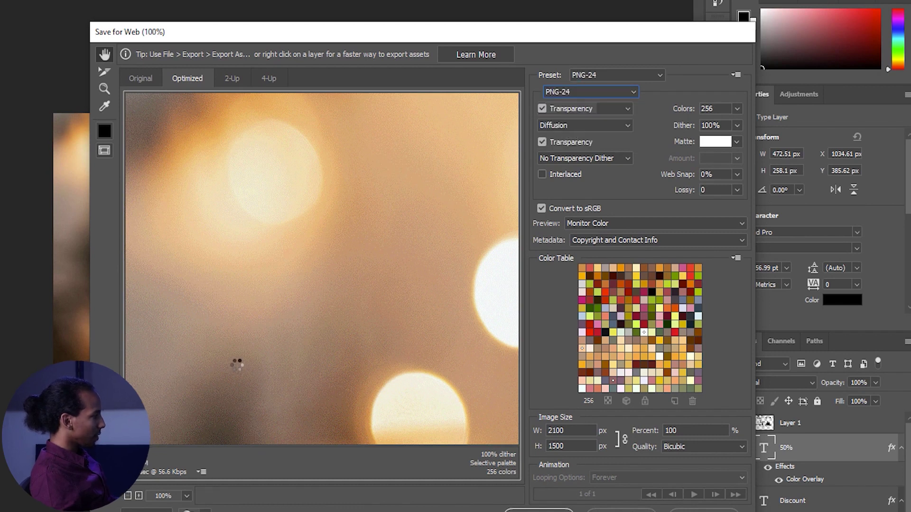
left_click(187, 496)
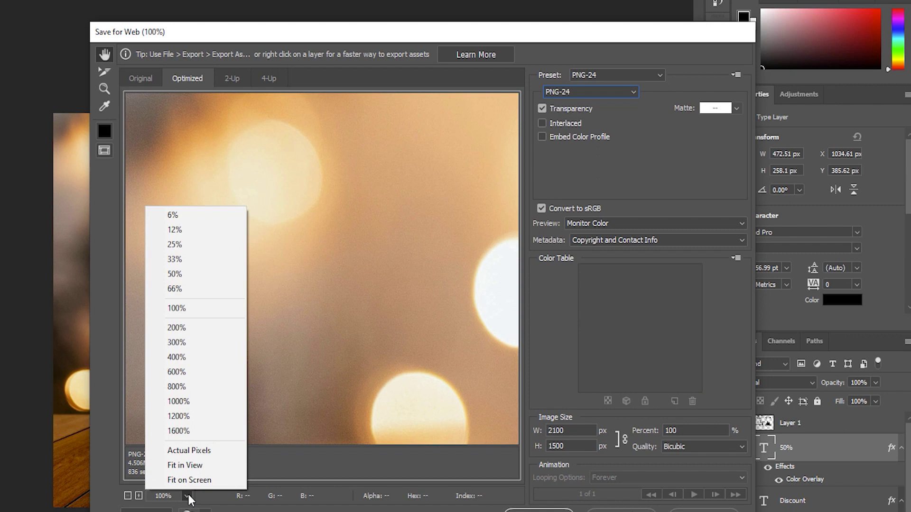
left_click(184, 466)
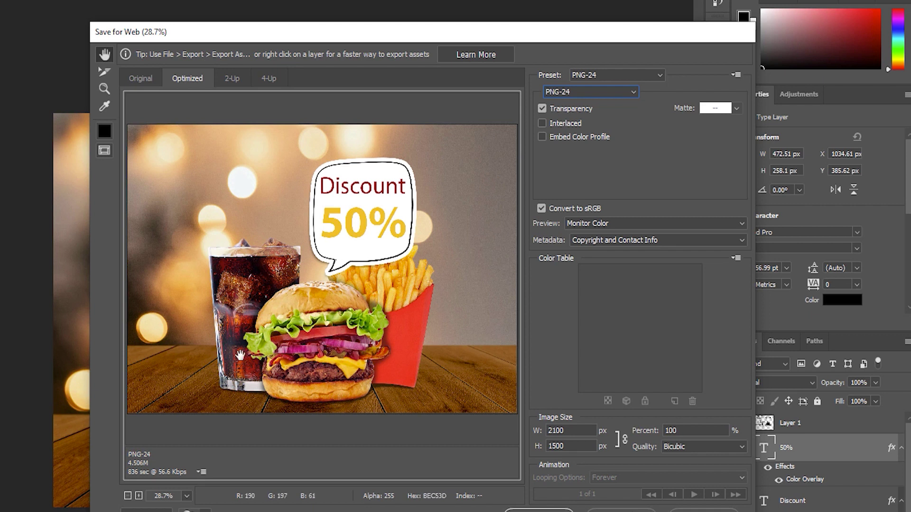
Set the exported image width to 1000 px, keeping width and height linked.
double_click(566, 432)
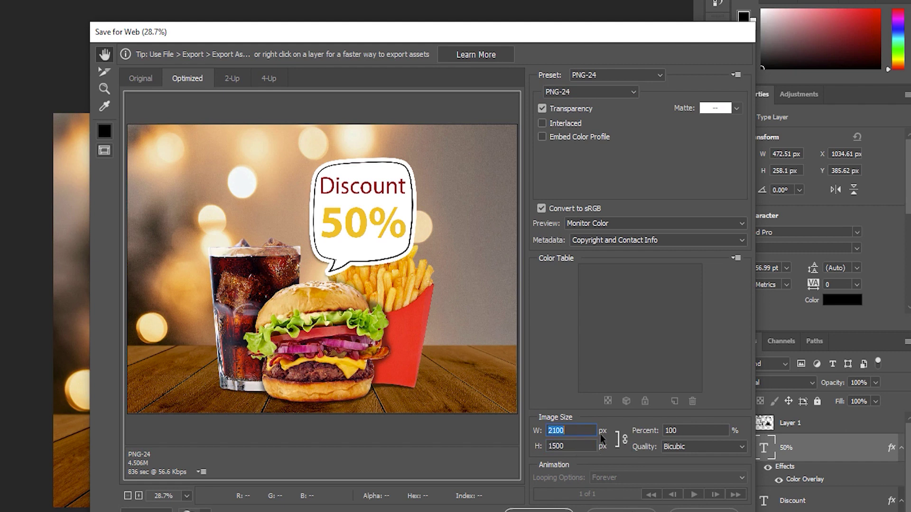
type("1000")
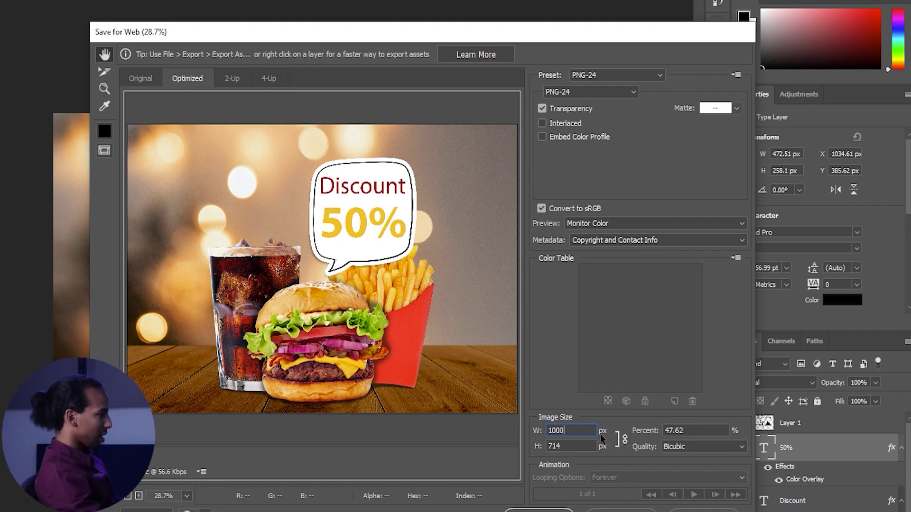
left_click(576, 444)
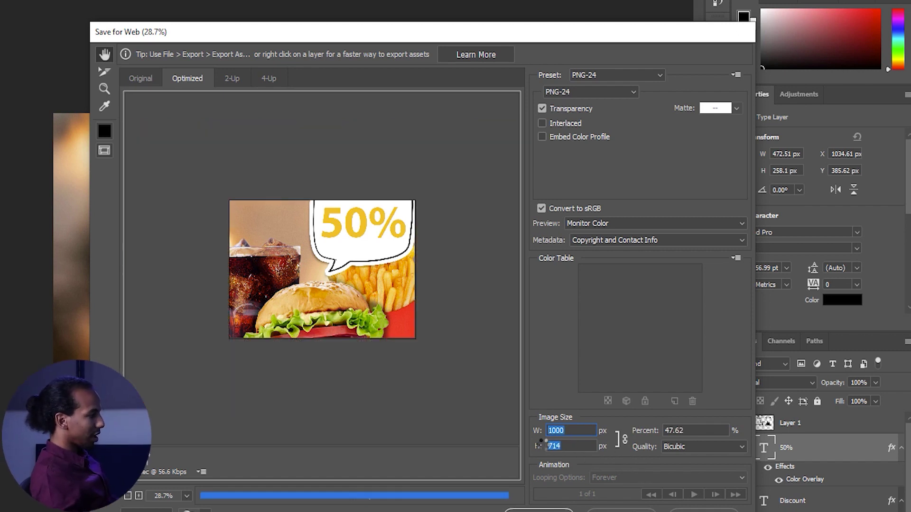
left_click(625, 440)
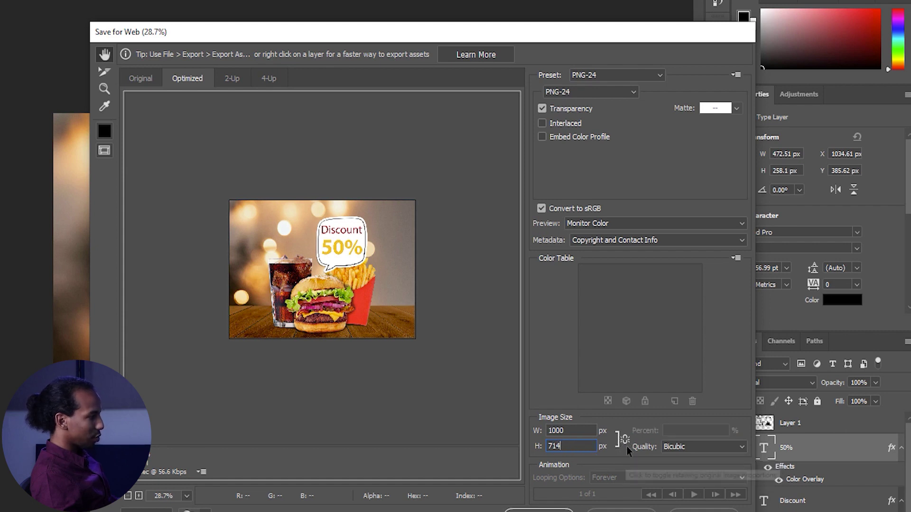
left_click(625, 439)
Try the JPEG export format at quality 78 and return the format to PNG-24.
left_click(604, 89)
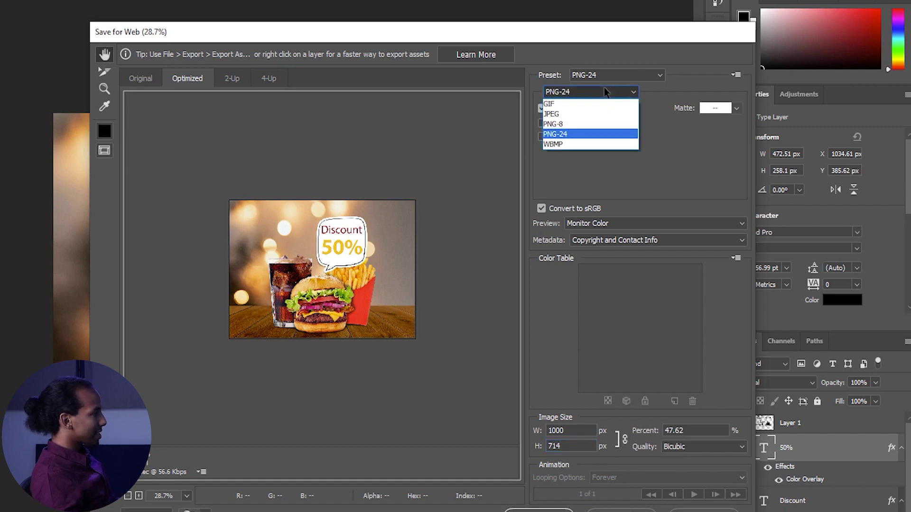
left_click(581, 114)
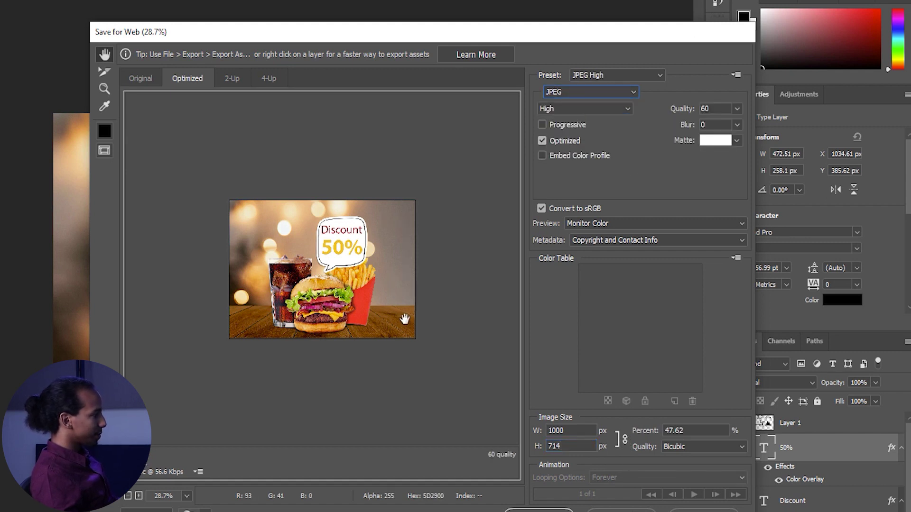
left_click(737, 109)
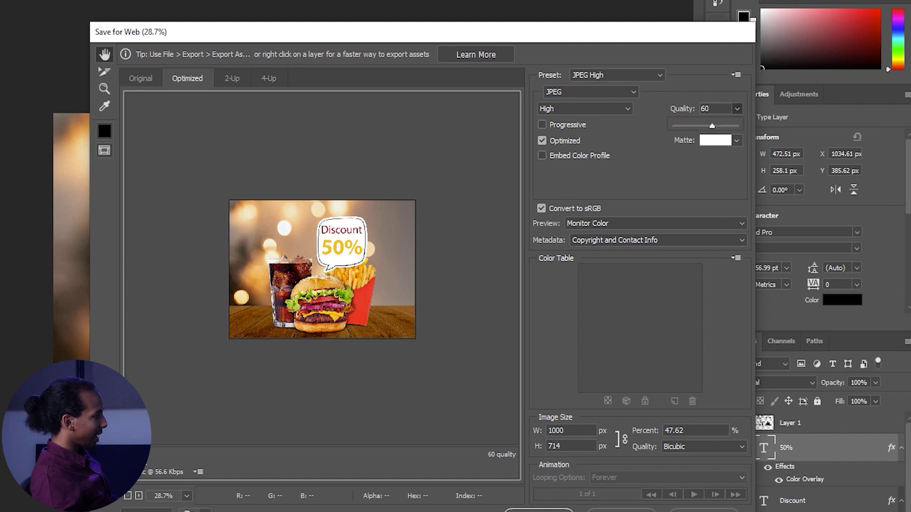
left_click(722, 125)
left_click(555, 93)
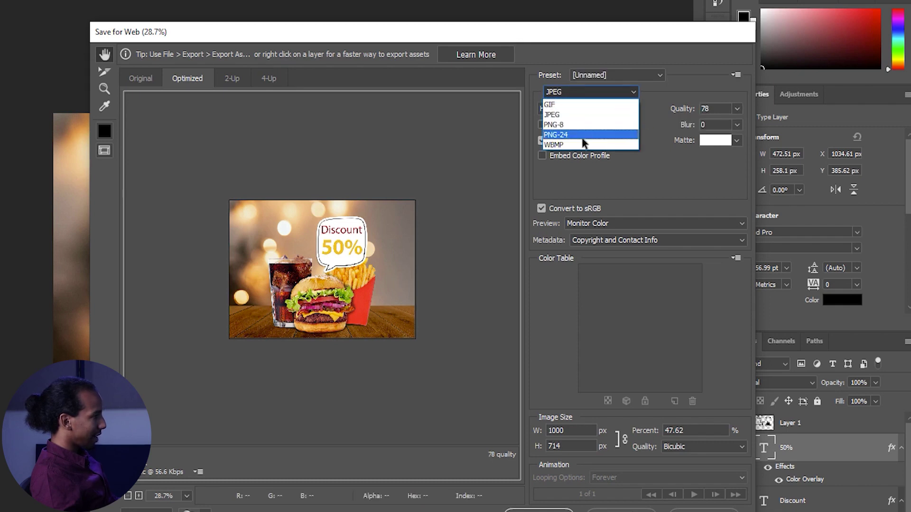
left_click(567, 135)
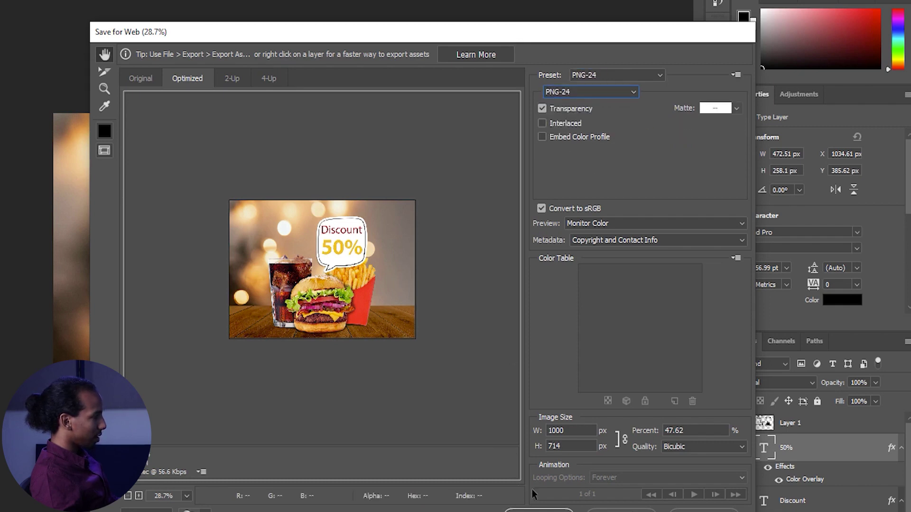
Export the composite to the Desktop as Project-1.png.
left_click(538, 510)
left_click(145, 156)
left_click(425, 291)
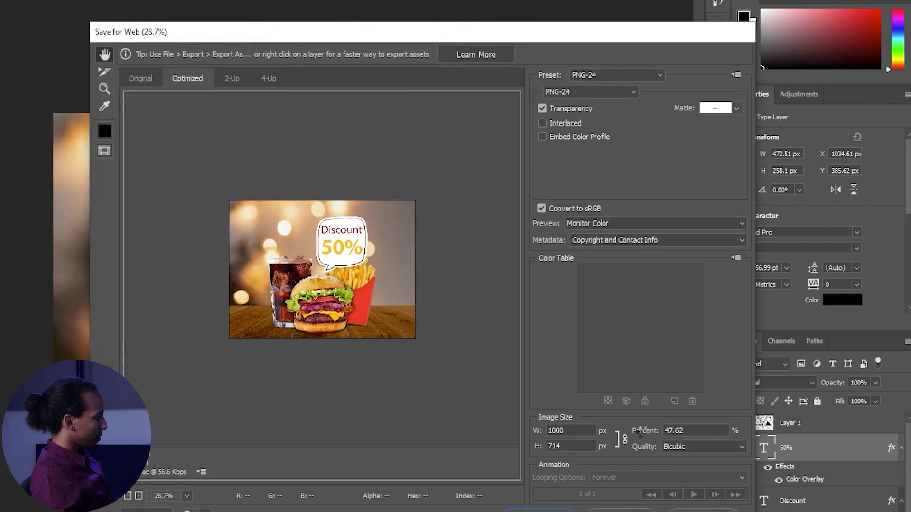
Switch to File Explorer and open Project-1.png from the Desktop to check the exported image.
key("alt+Tab")
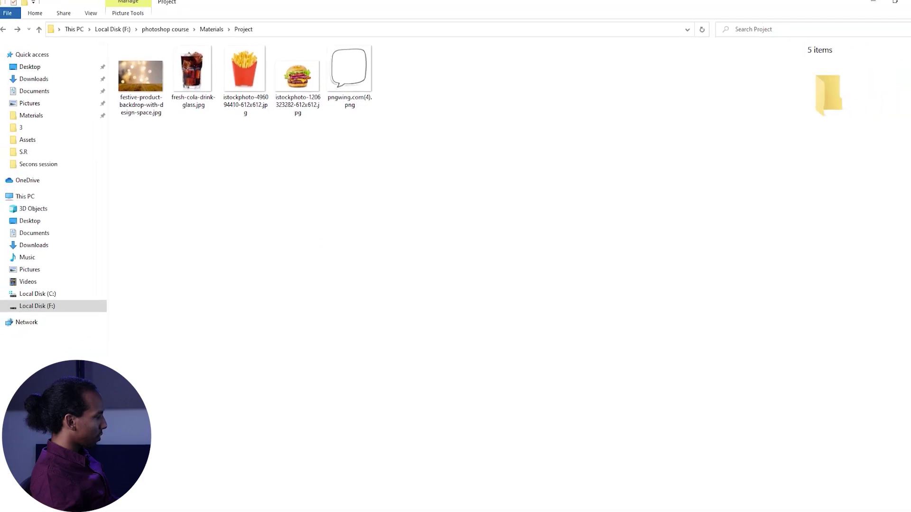
left_click(35, 70)
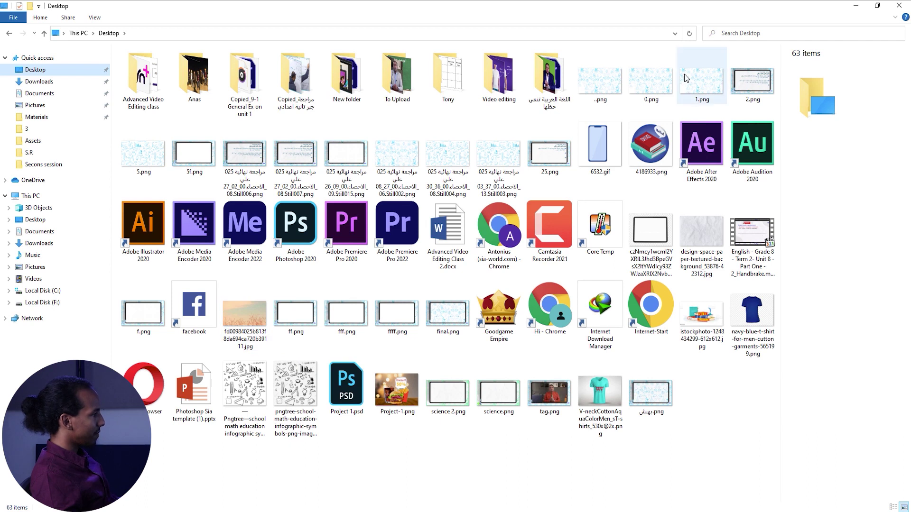
left_click(752, 311)
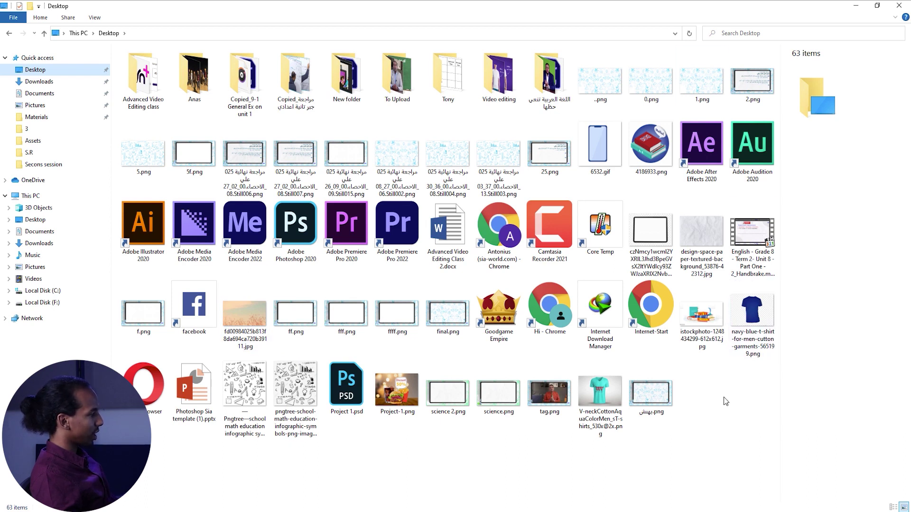
double_click(412, 378)
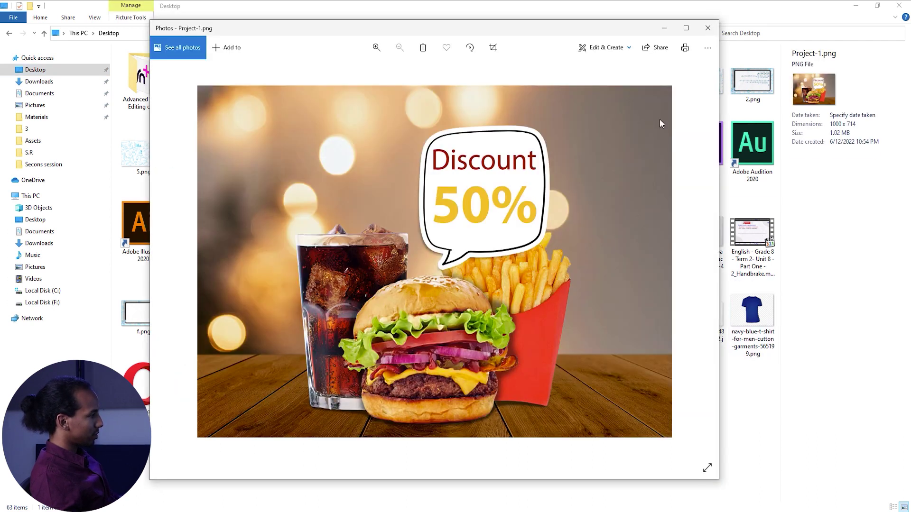
Examine the exported Project-1.png enlarged in the maximized image viewer, and close the viewer.
left_click(686, 28)
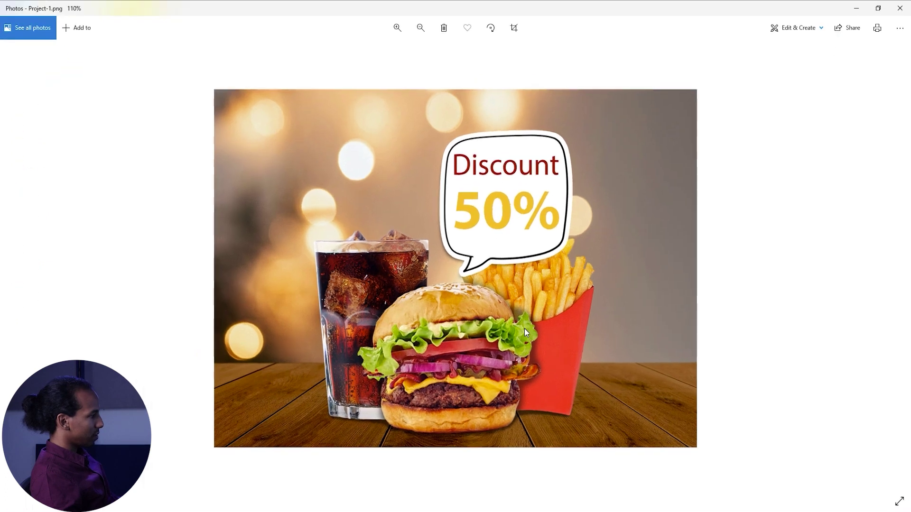
scroll(524, 328, "up", 2)
scroll(464, 276, "down", 1)
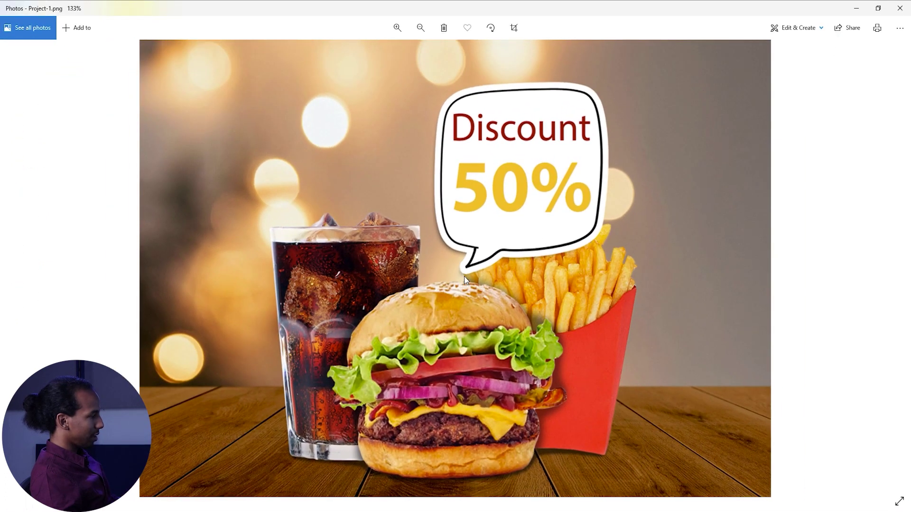
left_click(900, 8)
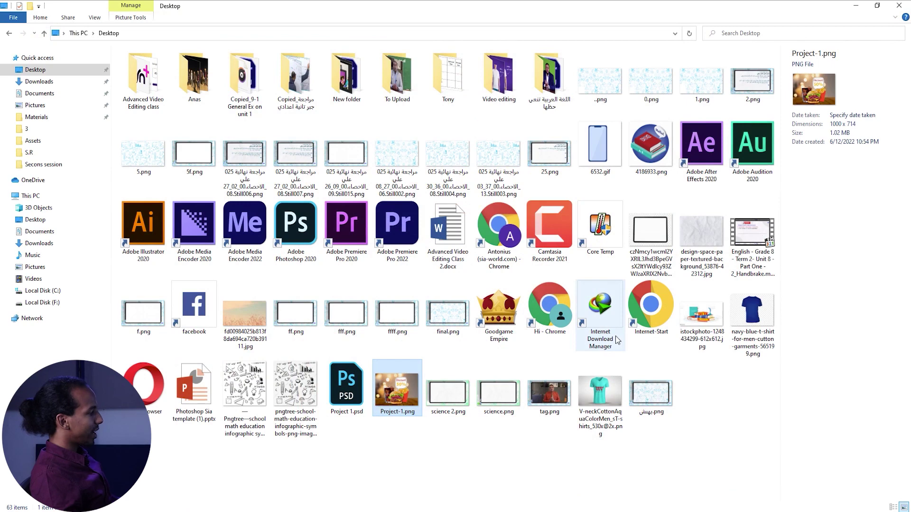
Switch to Photoshop by opening Project 1.psd from the Desktop, and close the document with its changes saved.
left_click(343, 403)
double_click(348, 388)
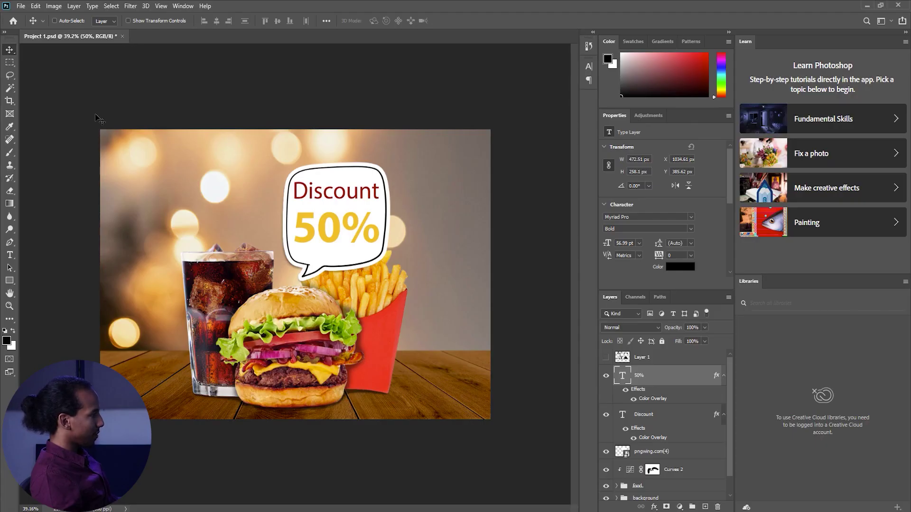
left_click(122, 36)
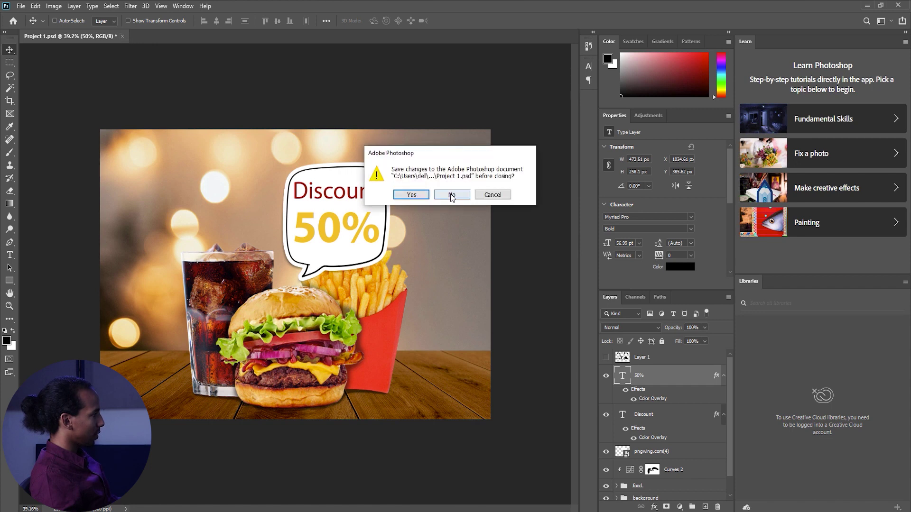
left_click(411, 195)
Return to the Desktop folder in File Explorer and reopen Project 1.psd in Photoshop.
left_click(867, 5)
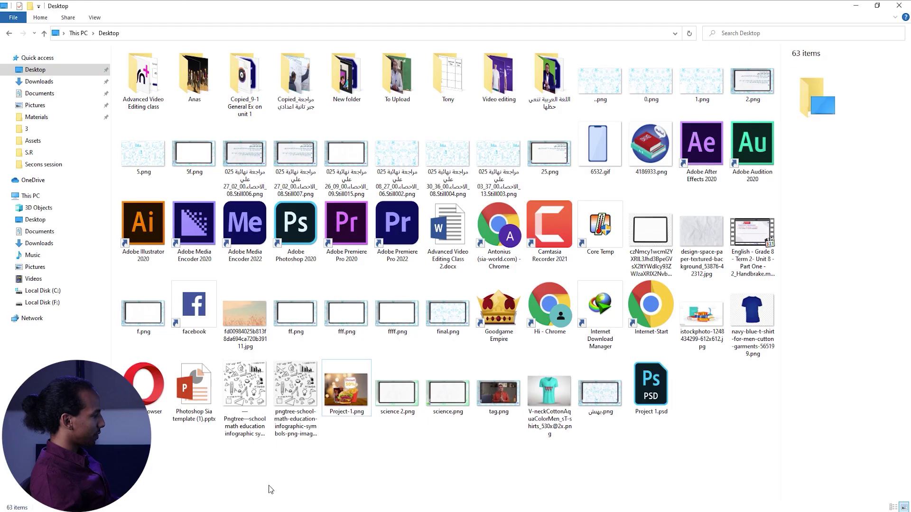
double_click(656, 386)
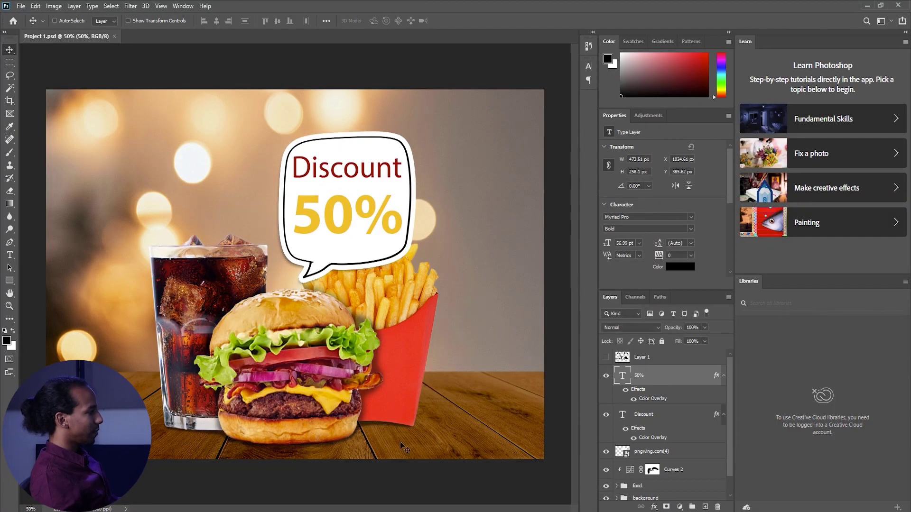
Change the discount percentage text in the speech bubble to 40%.
key("t")
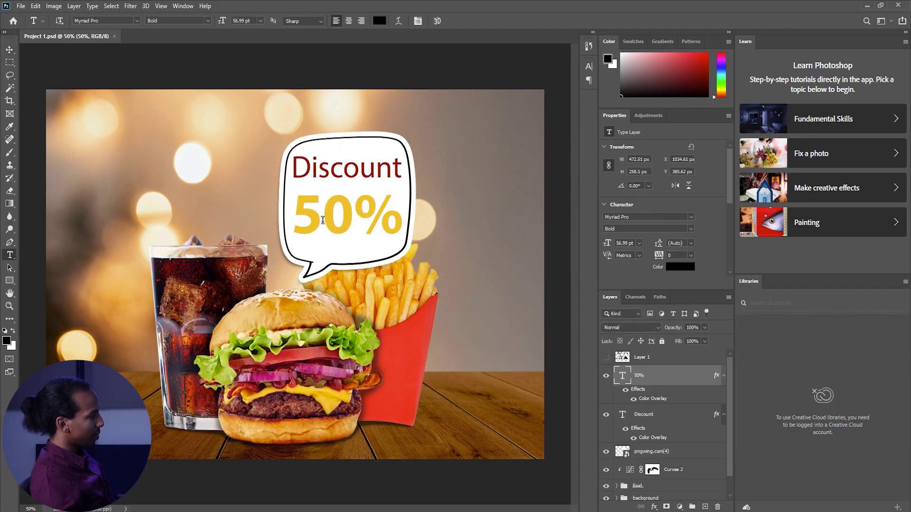
left_click_drag(324, 219, 306, 222)
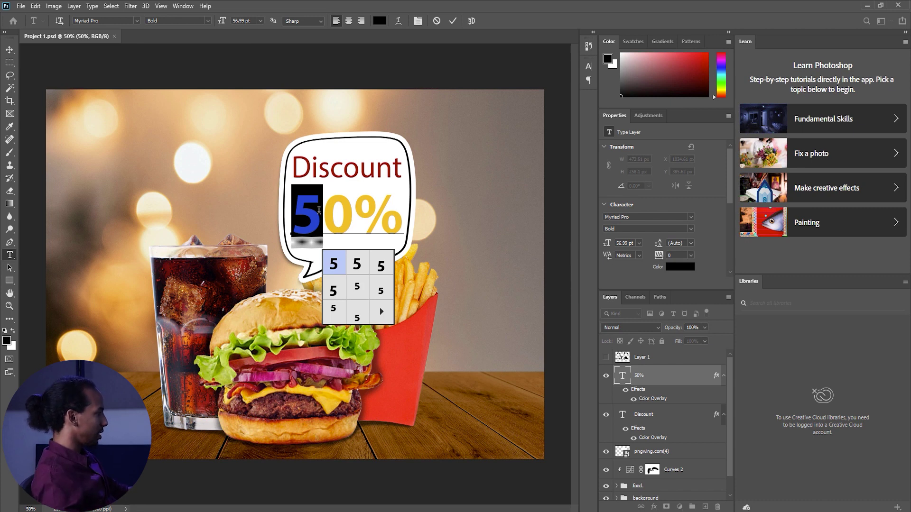
left_click(355, 202)
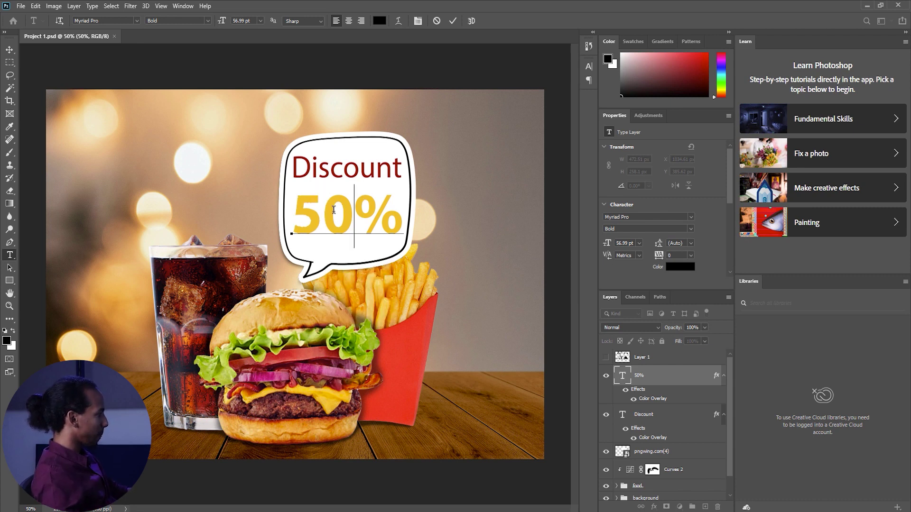
left_click(281, 213, "shift")
type("40")
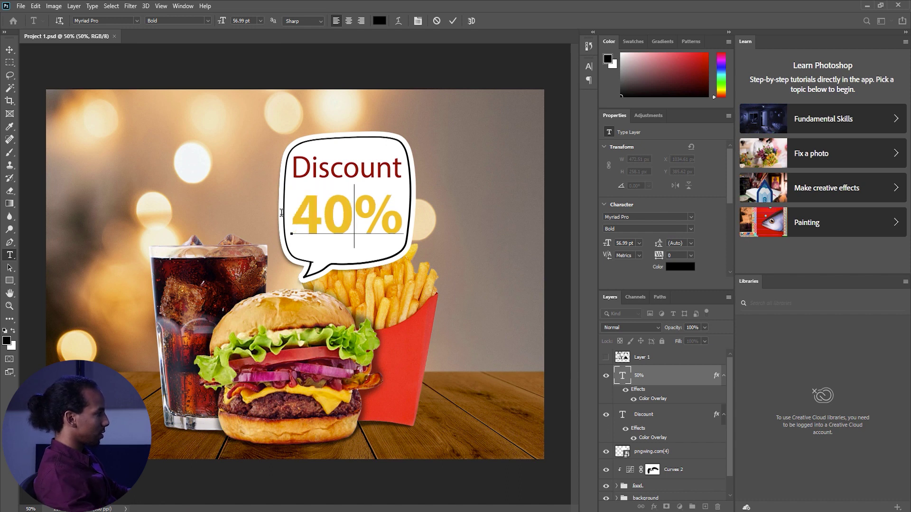
left_click(10, 49)
Set the font of the word Discount in the speech bubble to Lucida Handwriting.
key("t")
double_click(349, 177)
key("ctrl+t")
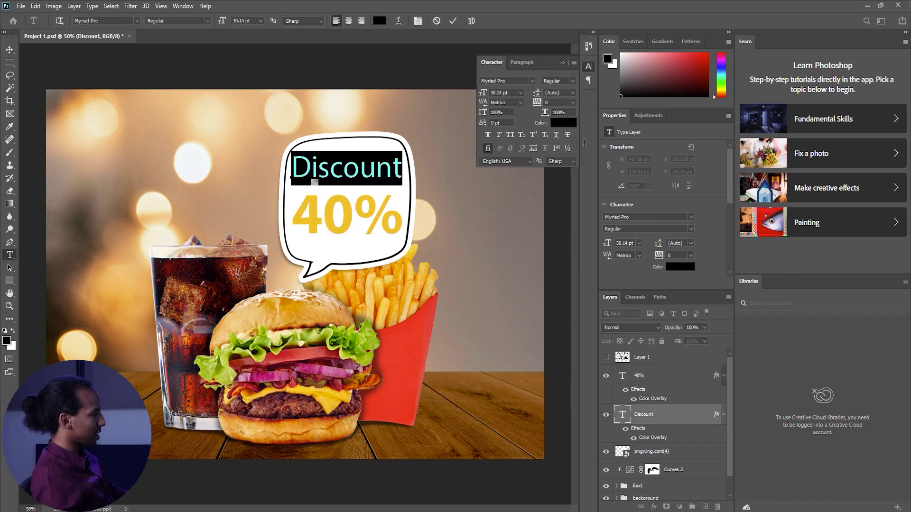
left_click(533, 81)
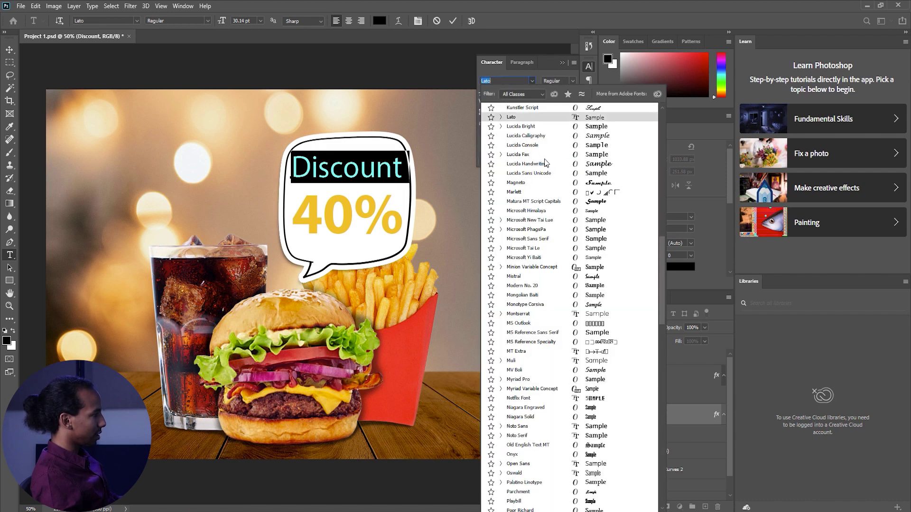
left_click(527, 164)
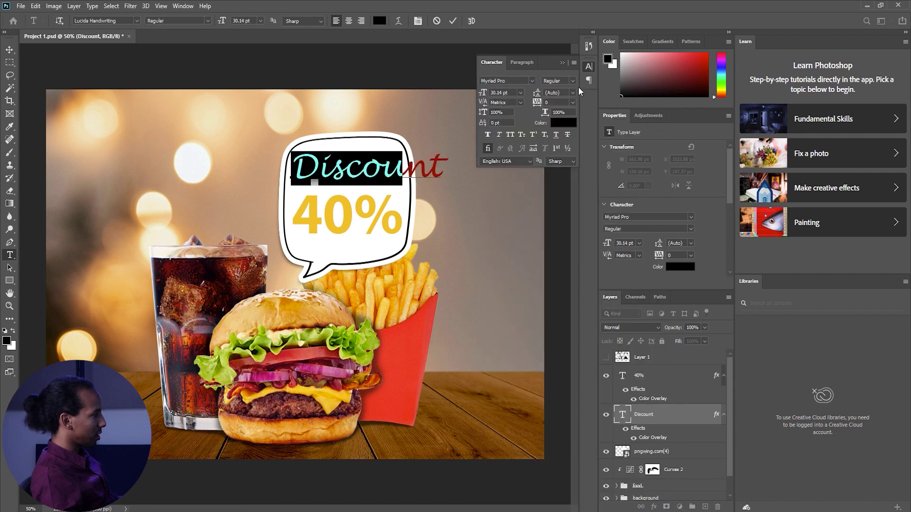
key("ctrl+t")
left_click(8, 51)
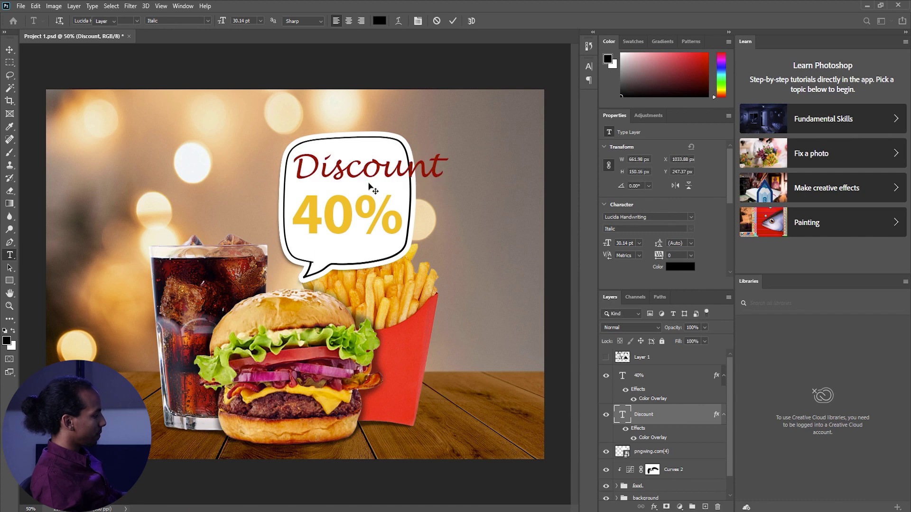
Scale the Discount text down to about 468 px wide to fit the speech bubble, and select the 40% text layer.
key("ctrl+t")
left_click_drag(430, 170, 397, 170)
key("Return")
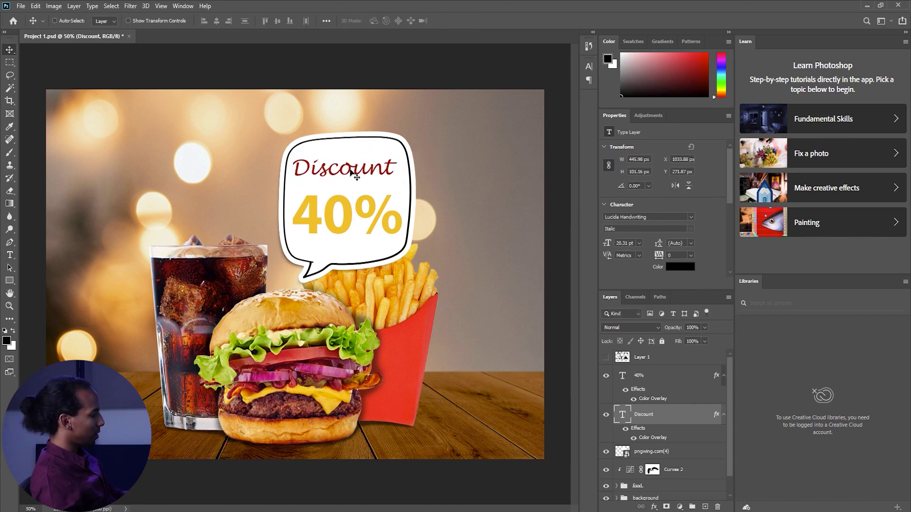
key("ctrl+t")
left_click_drag(398, 169, 401, 168)
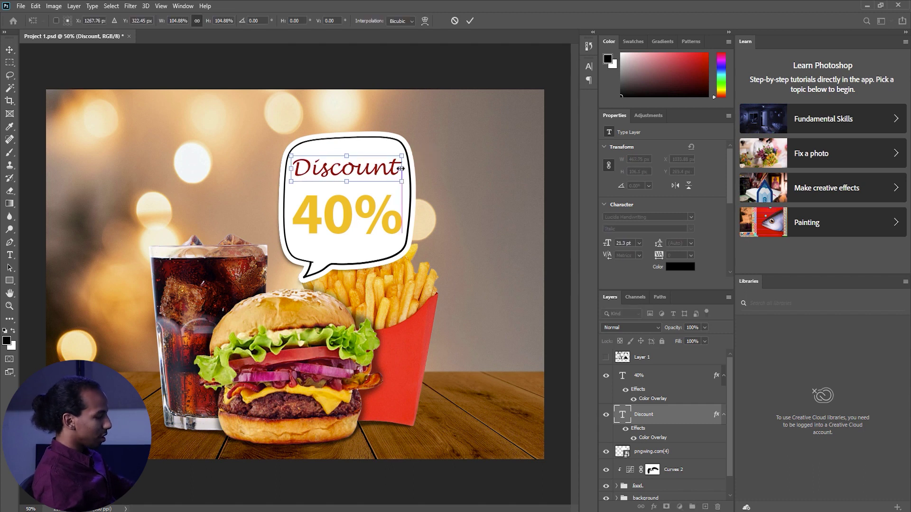
key("Return")
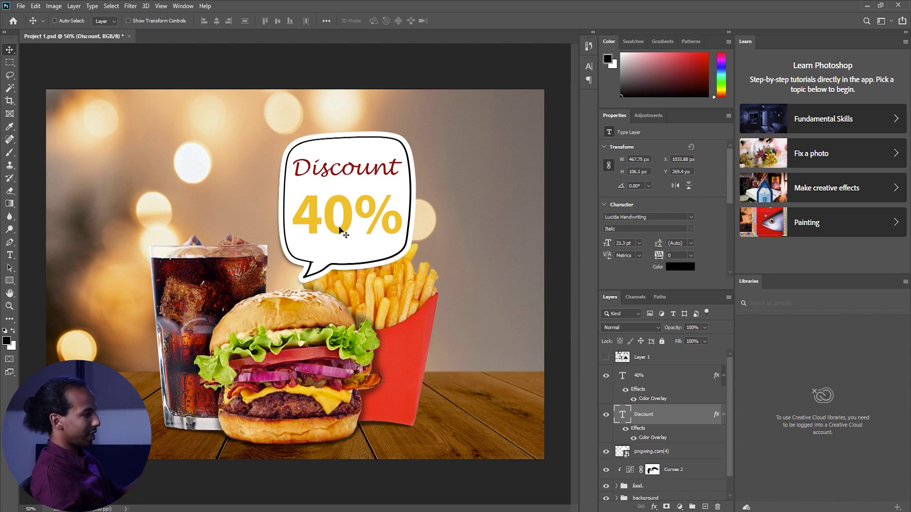
left_click(312, 223, "ctrl")
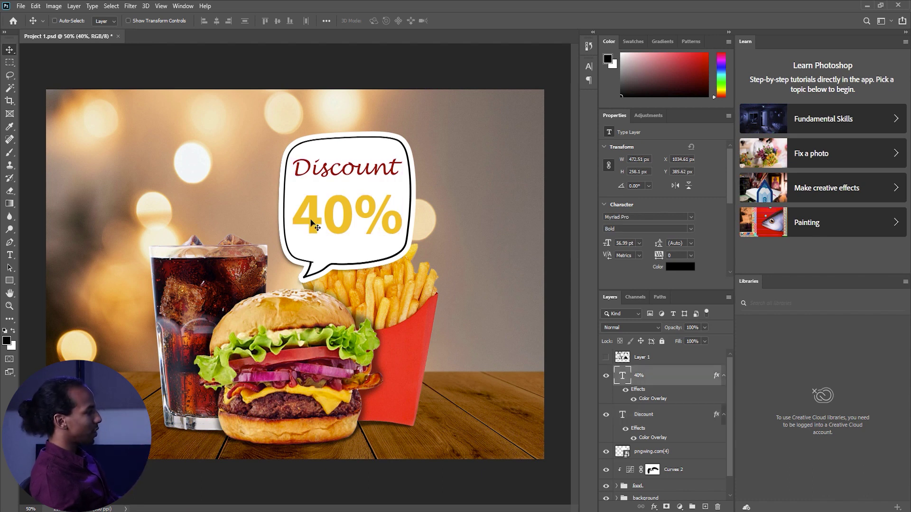